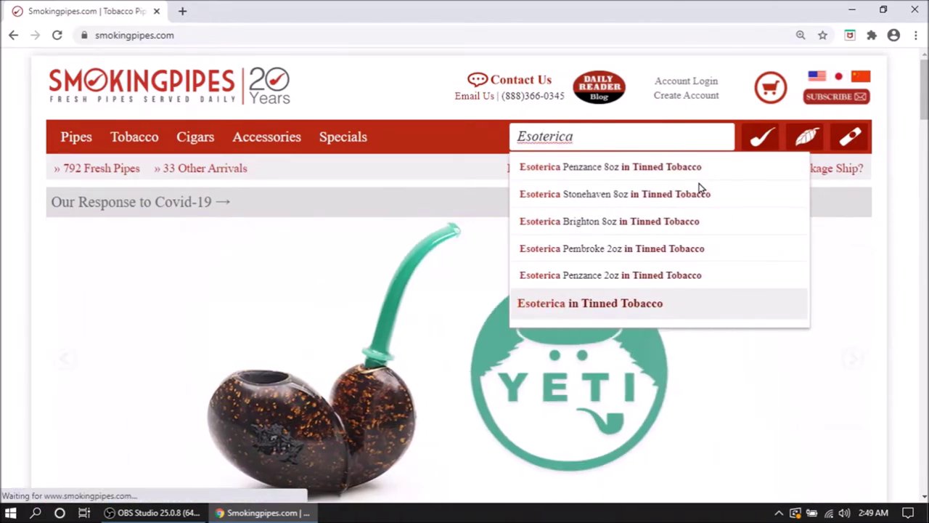
Step: Search the store for Esoterica tobacco and open the Dorchester 2oz product page at its tin image
key(Return)
drag(922, 109, 914, 224)
scroll(626, 331, down, 4)
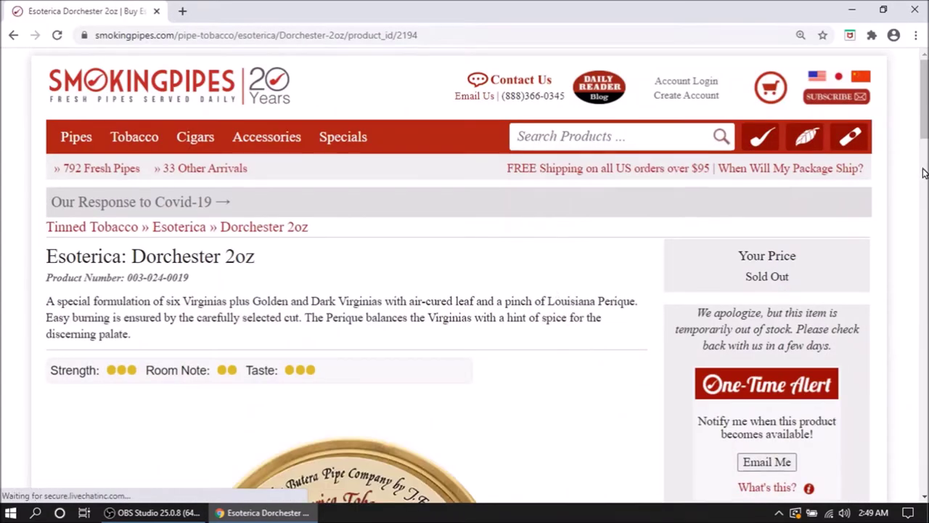
scroll(915, 193, down, 5)
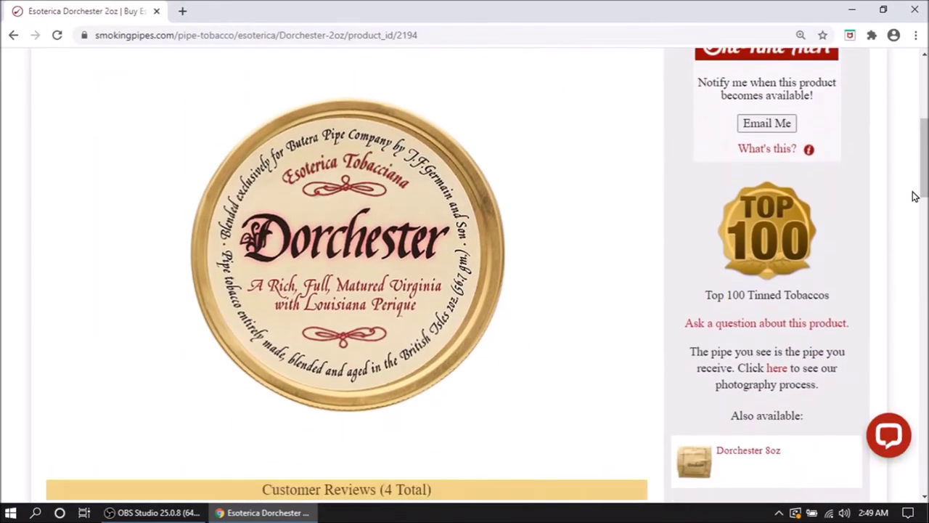
Step: Save the Dorchester tin image as a JPEG named "Esoterica - Dorchester" in the Tobacco Labels folder
right_click(357, 286)
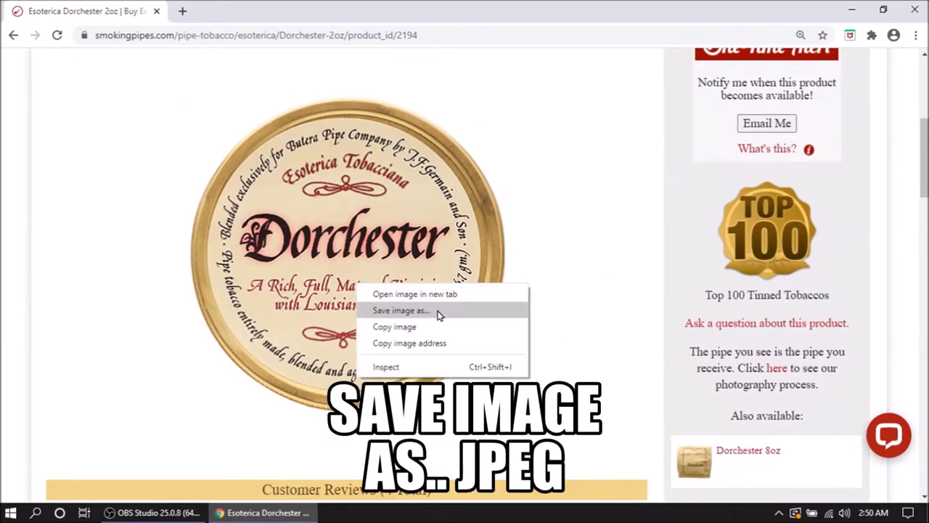
click(401, 310)
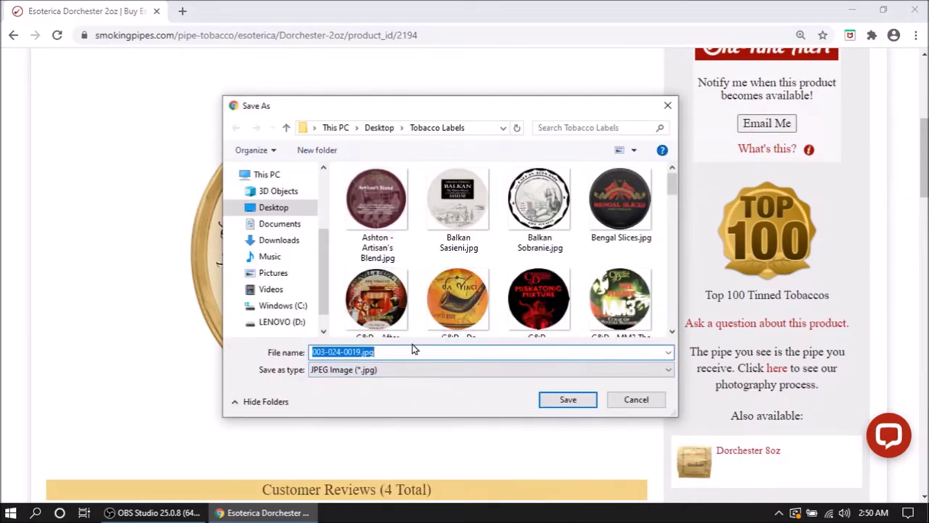
text(Esoterica)
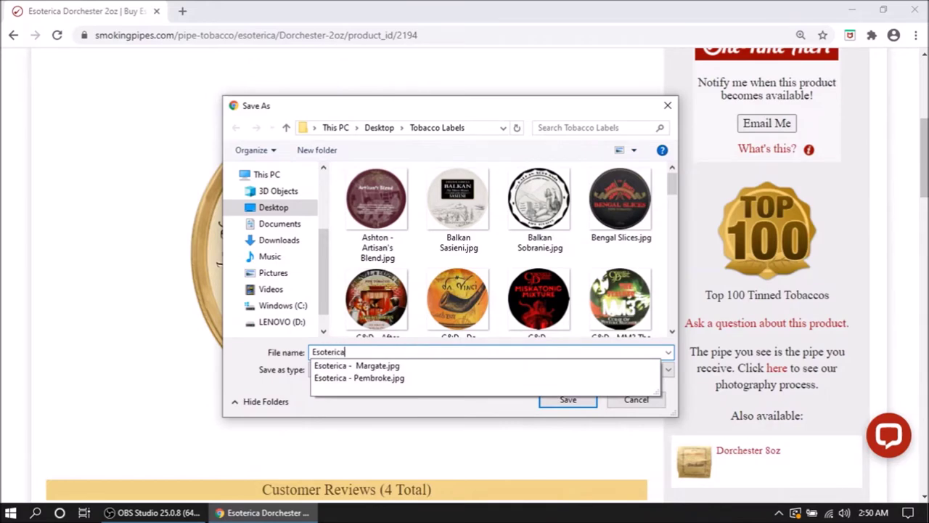
text( - Dorchester)
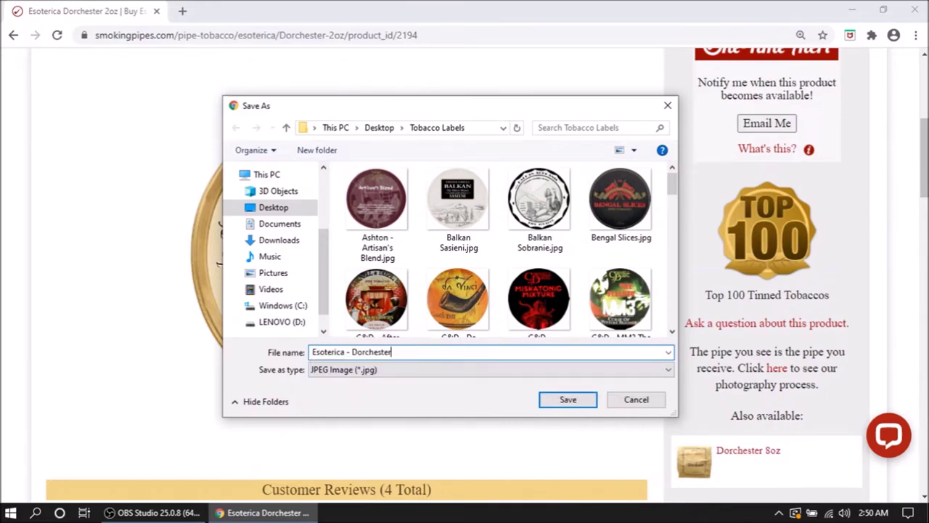
click(551, 399)
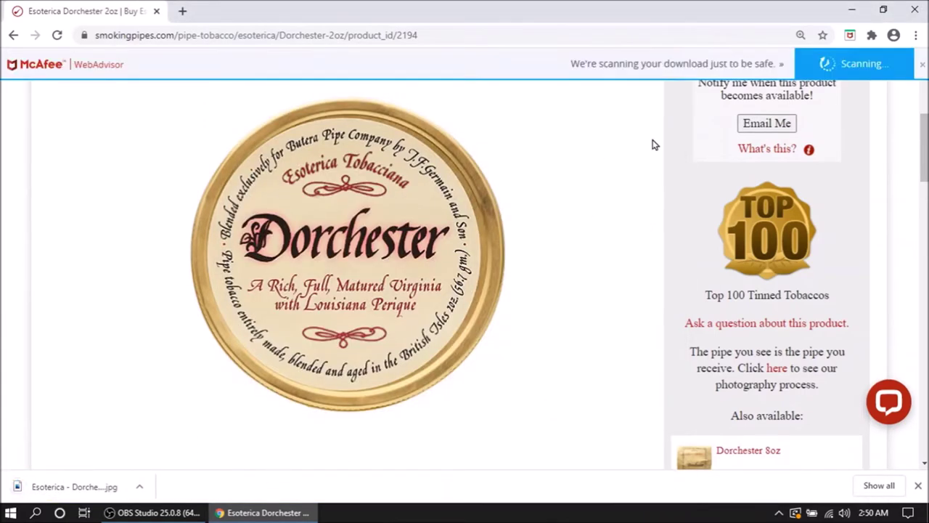
Step: Minimize the browser, launch paint.net and open Esoterica - Dorchester.jpg from the Tobacco Labels folder
click(851, 10)
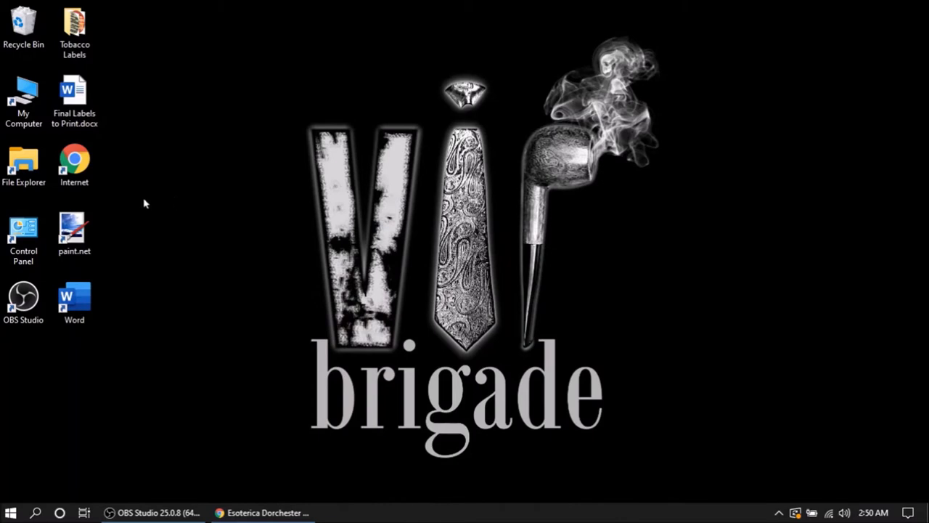
click(77, 233)
double_click(76, 229)
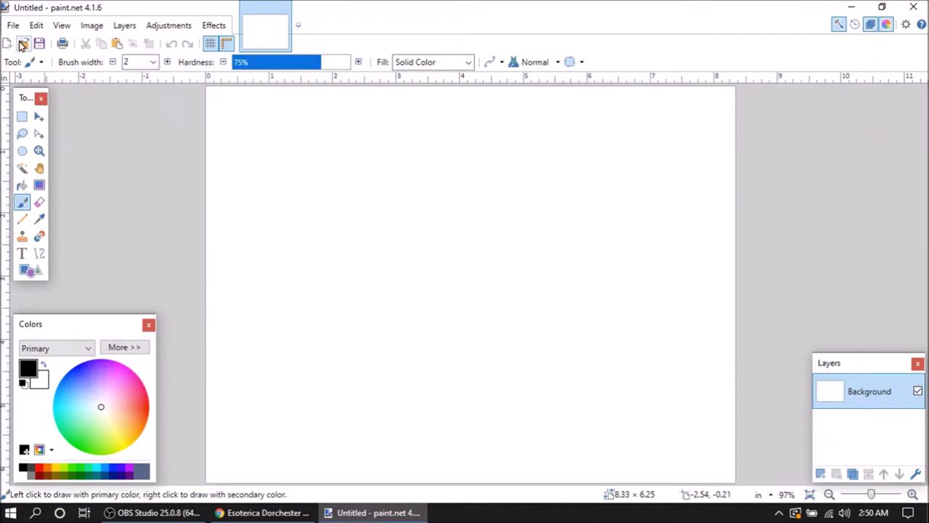
click(24, 43)
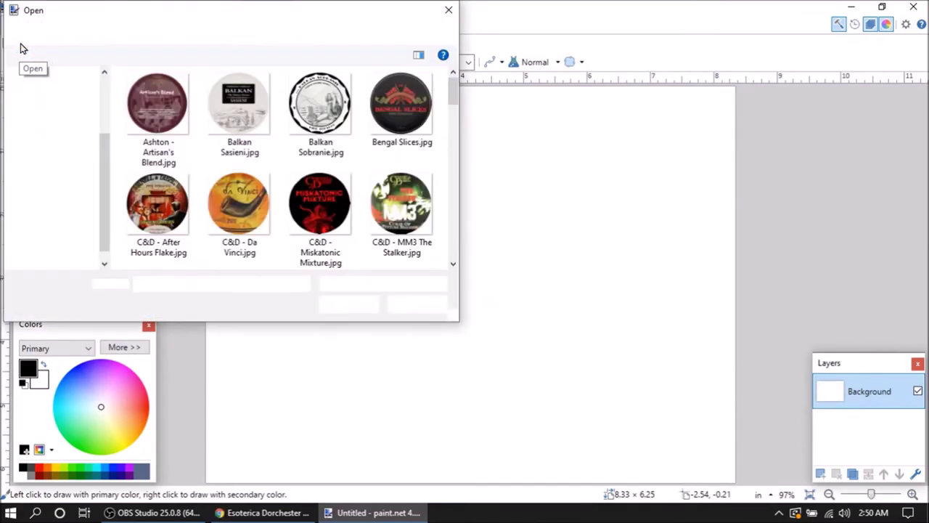
click(454, 266)
click(454, 265)
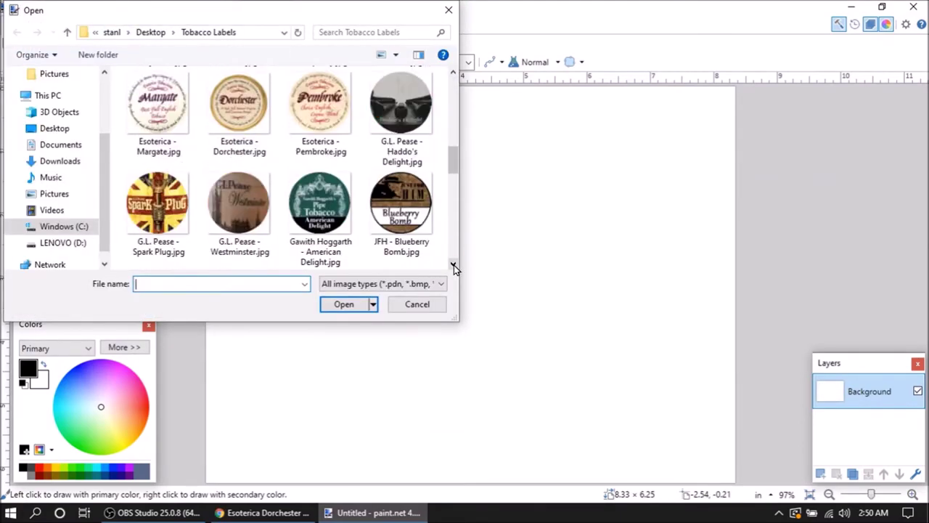
click(248, 111)
click(349, 308)
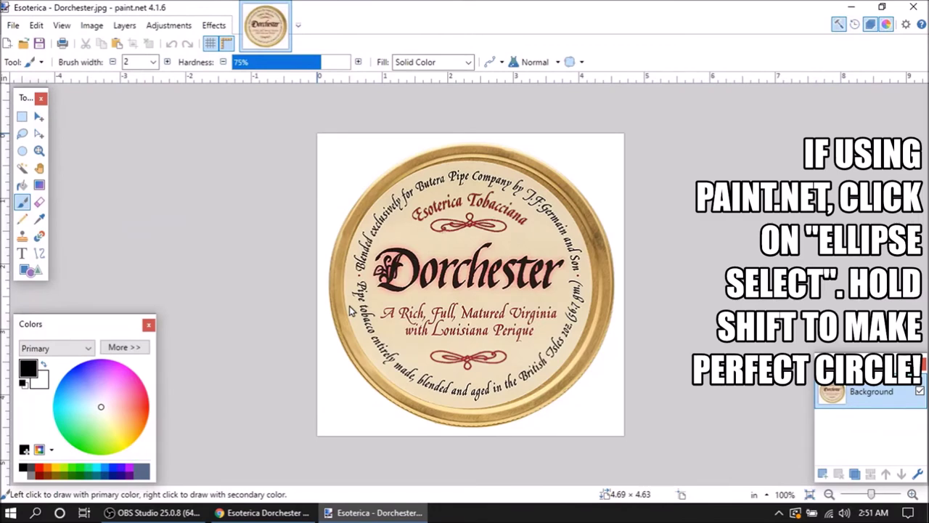
Step: Make a circular selection about 3.73 in across and fit it to the Dorchester label inside the gold rim
click(21, 152)
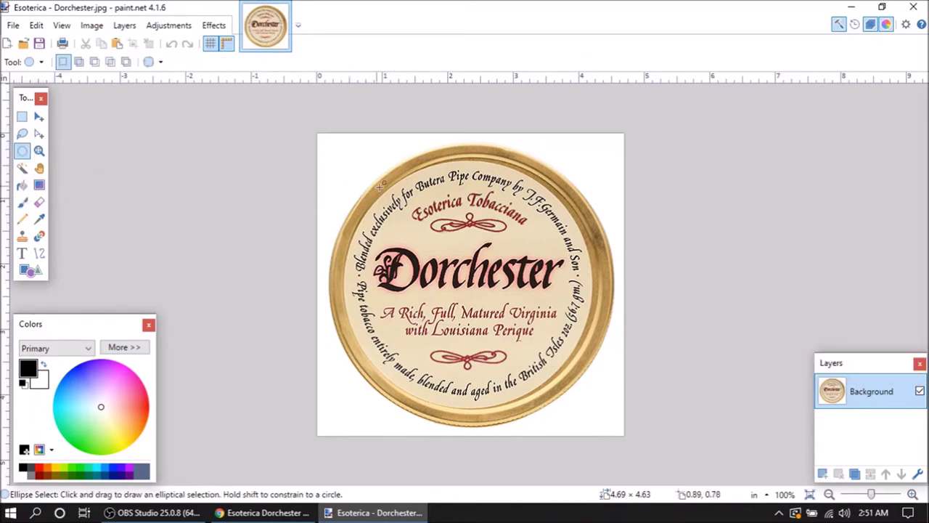
drag(369, 218, 508, 319)
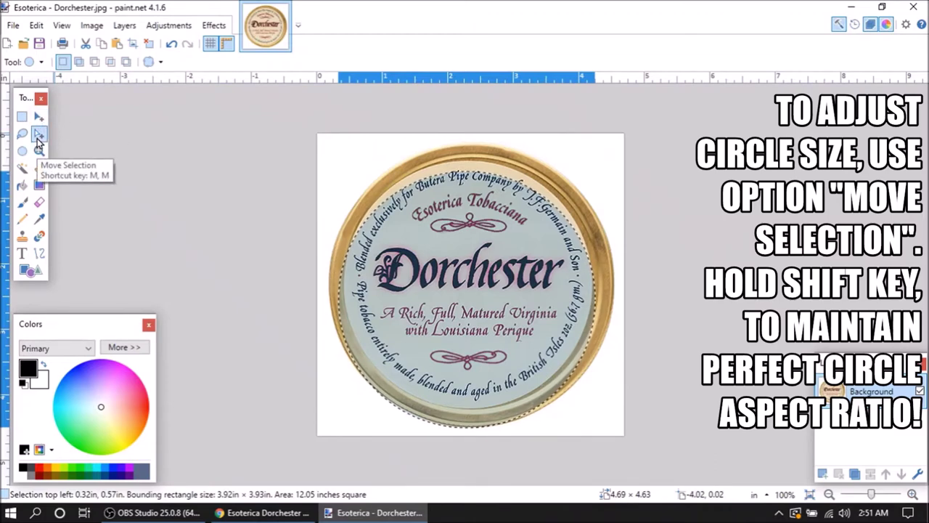
click(38, 136)
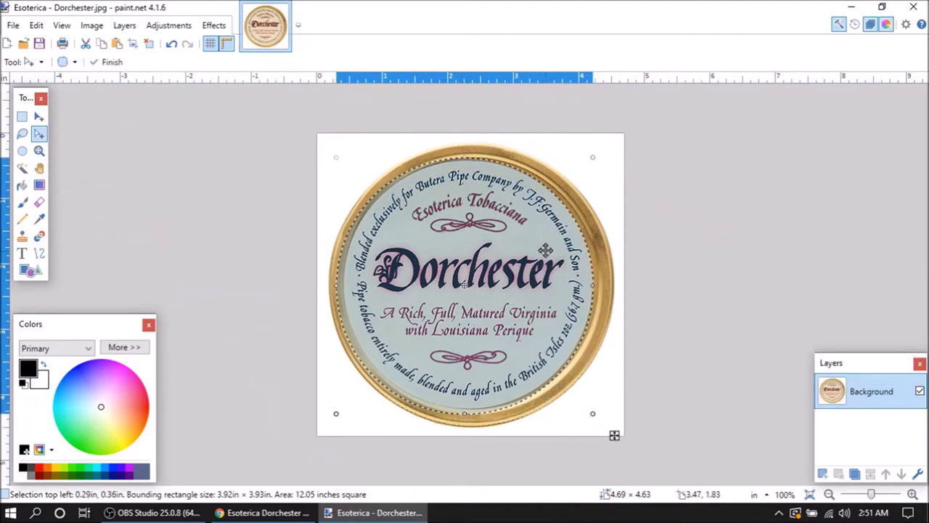
drag(595, 155, 591, 160)
drag(541, 267, 493, 229)
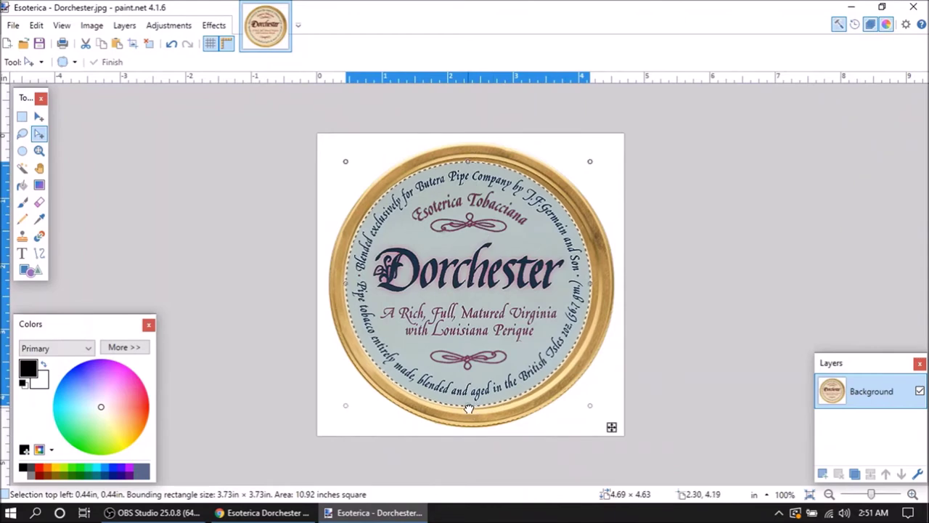
Step: Cut the selected Dorchester label out of the tin image and create a new 3.73 × 3.74 in image
click(85, 45)
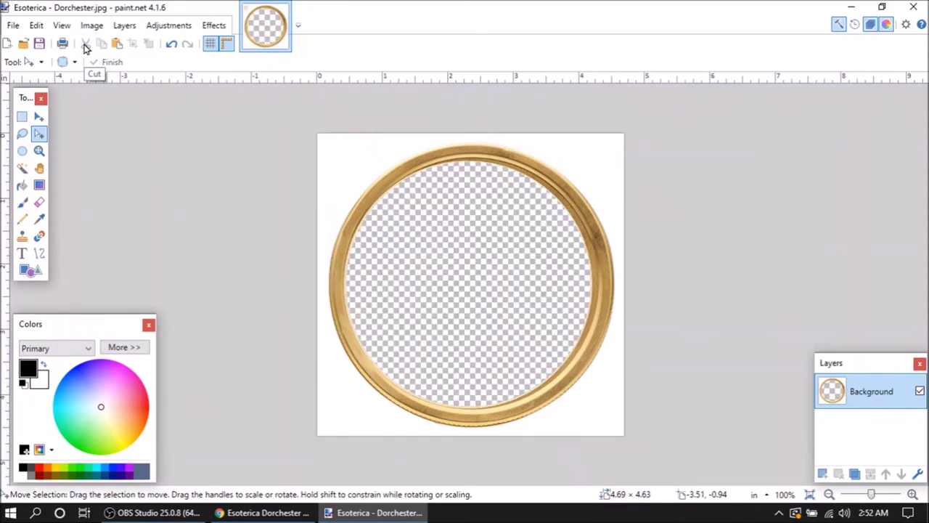
click(5, 42)
click(455, 341)
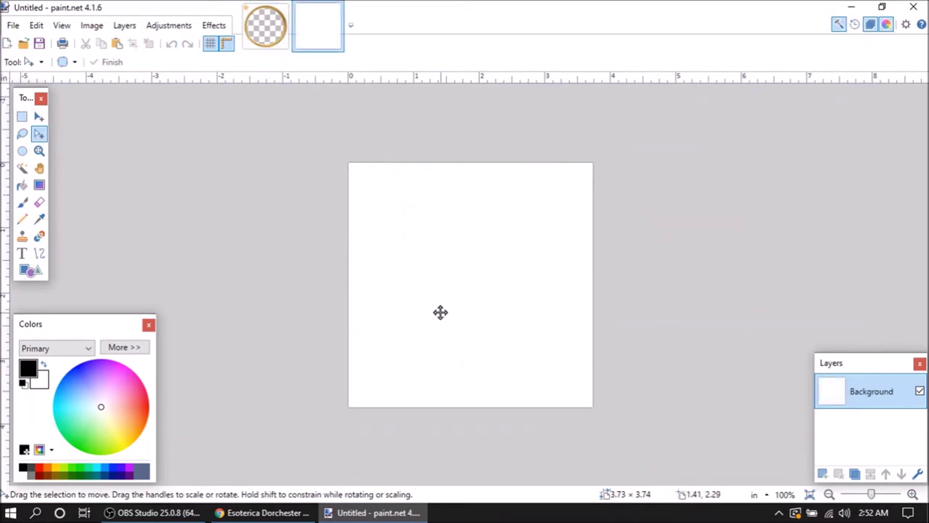
Step: Replace the white background with a new transparent layer and paste the circular Dorchester label onto it
click(822, 473)
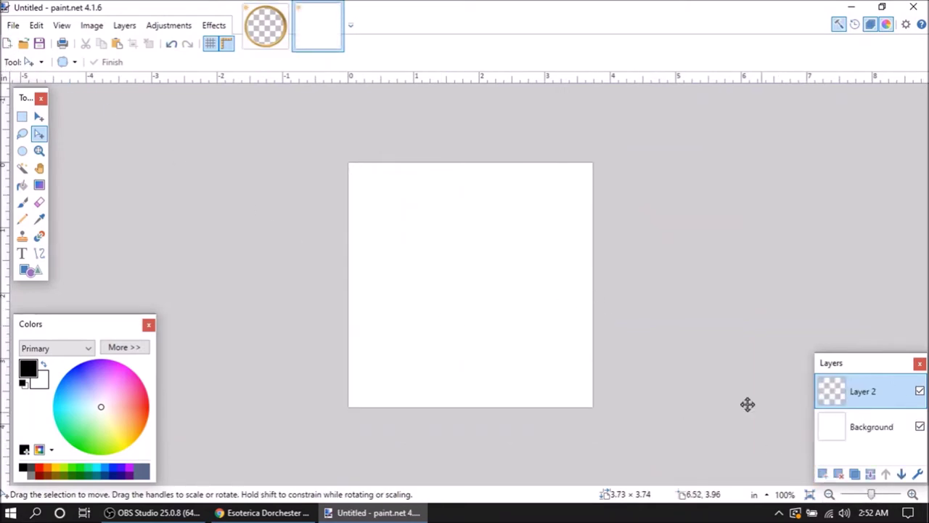
click(838, 473)
click(116, 43)
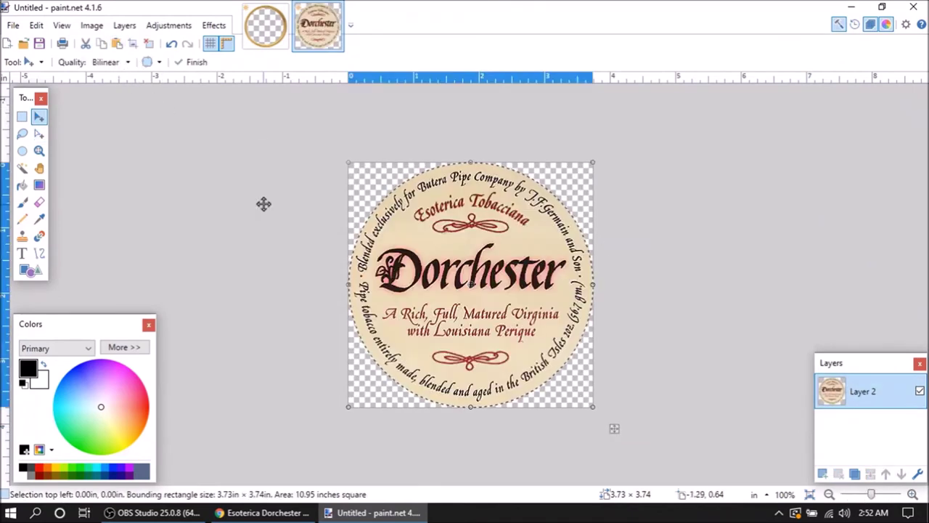
click(191, 62)
Step: Save the cropped label as a JPEG at quality 100, replacing the existing Esoterica - Dorchester.jpg
mouse_move(272, 513)
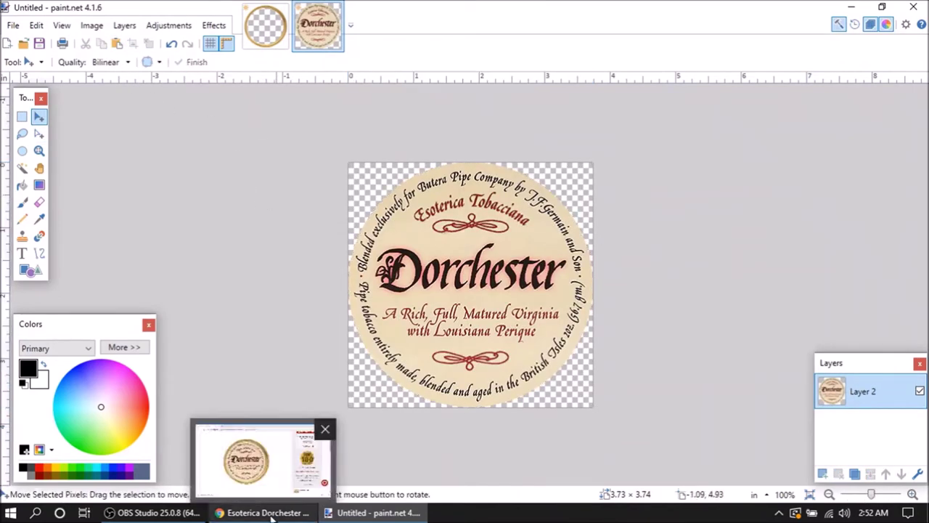
click(13, 27)
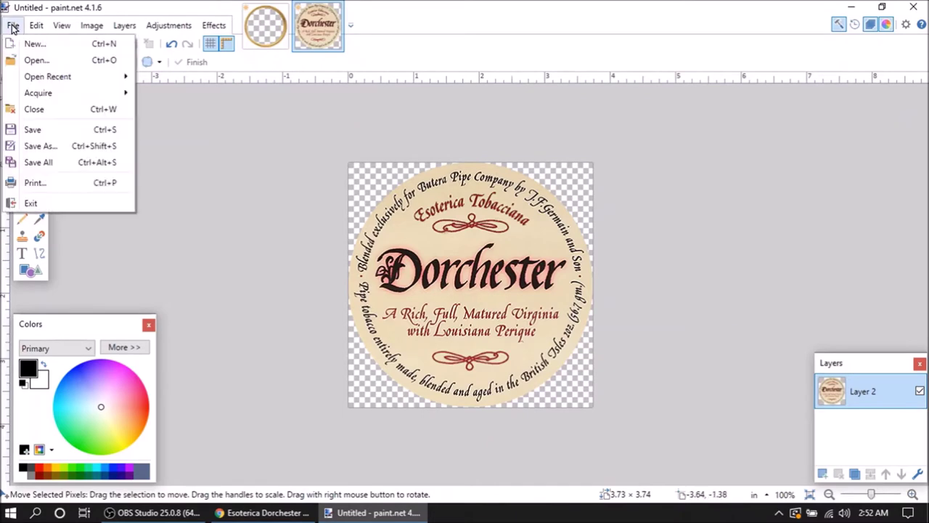
click(51, 146)
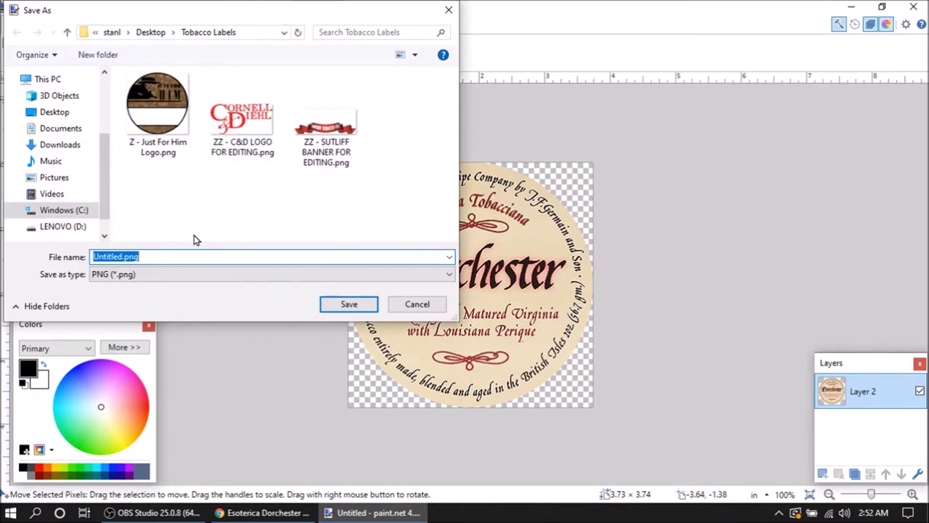
text(Es)
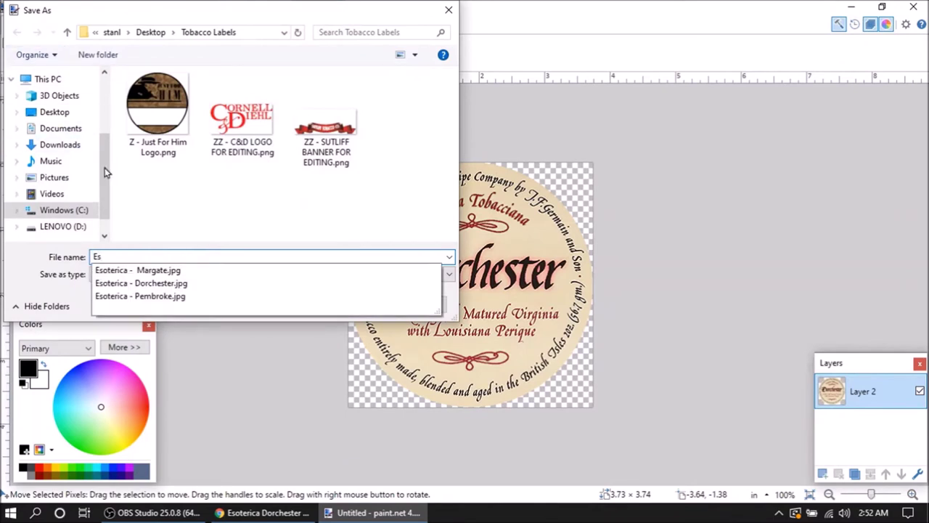
click(163, 285)
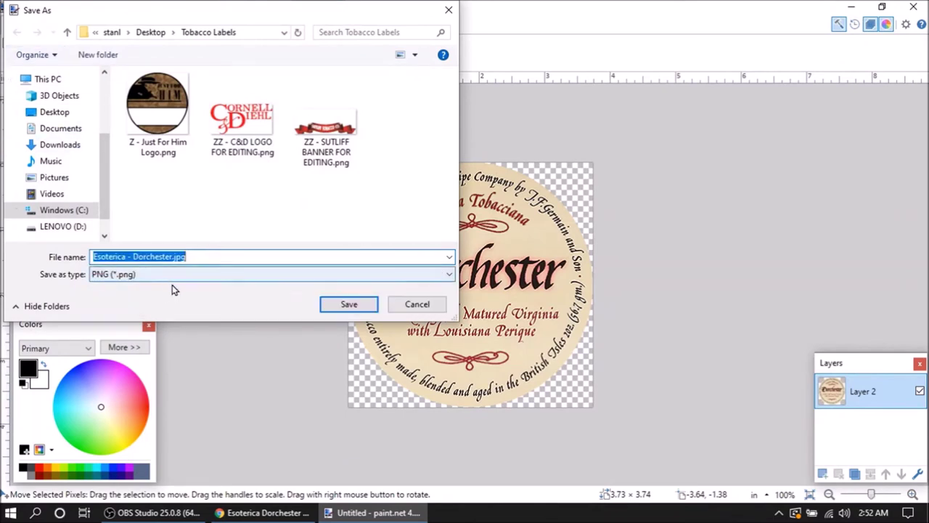
click(243, 274)
click(208, 319)
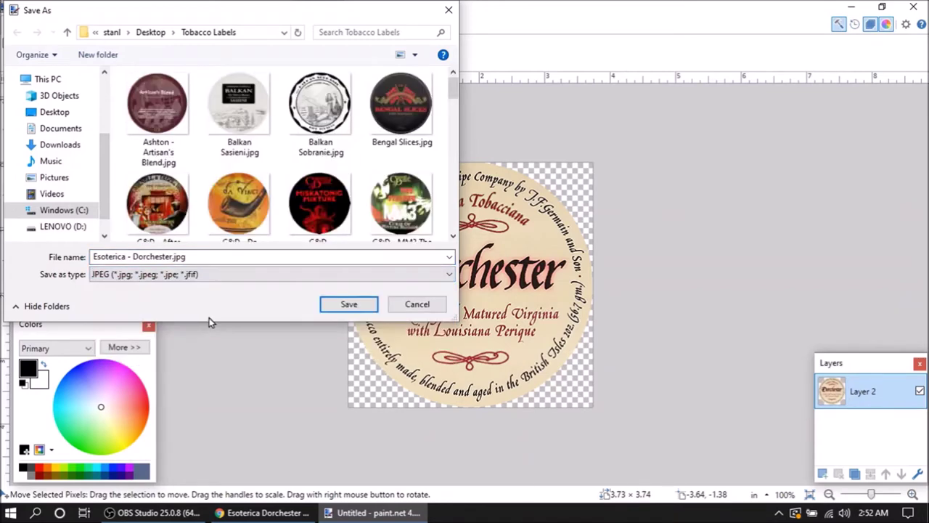
click(349, 304)
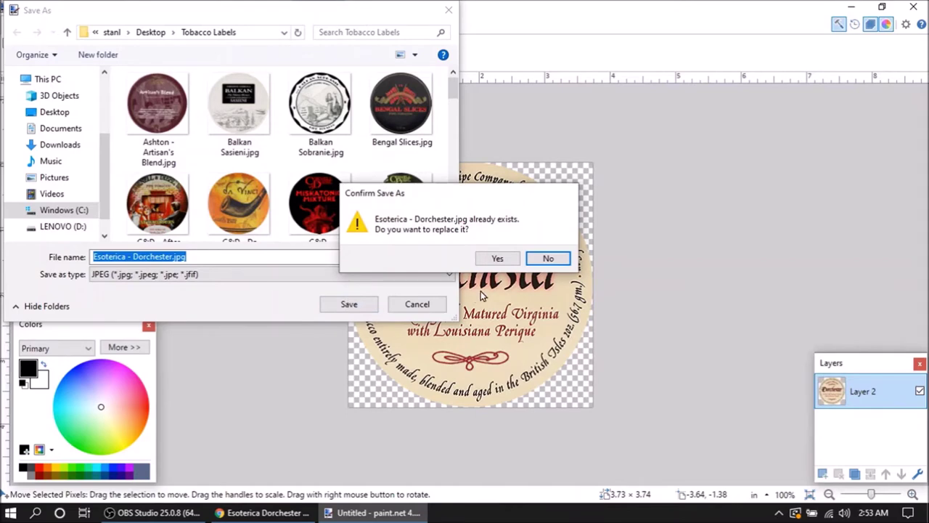
click(501, 260)
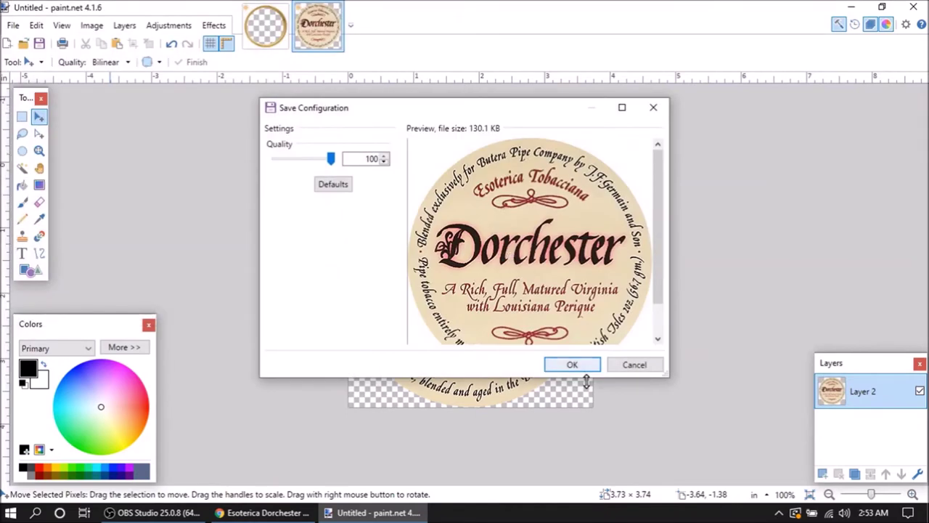
click(571, 366)
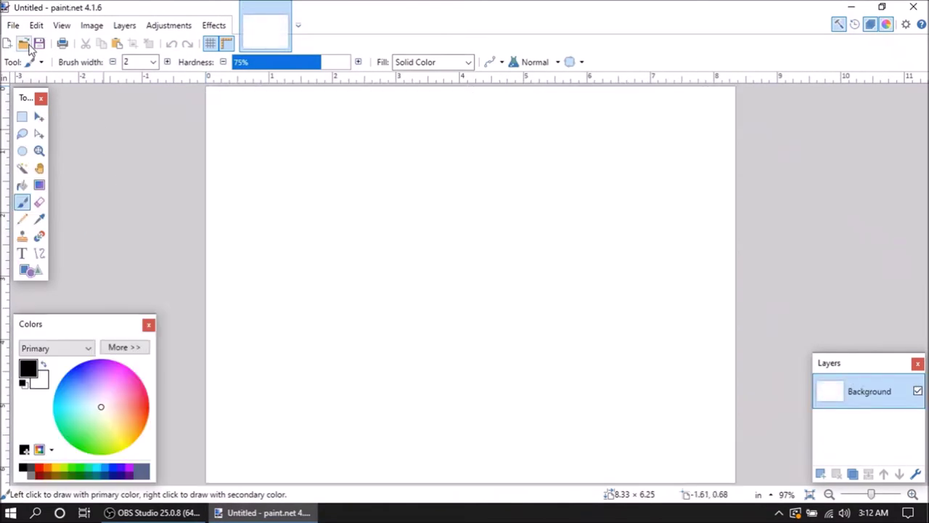
Step: Open Esoterica - Blackpool.jpg from the Tobacco Labels folder
click(23, 45)
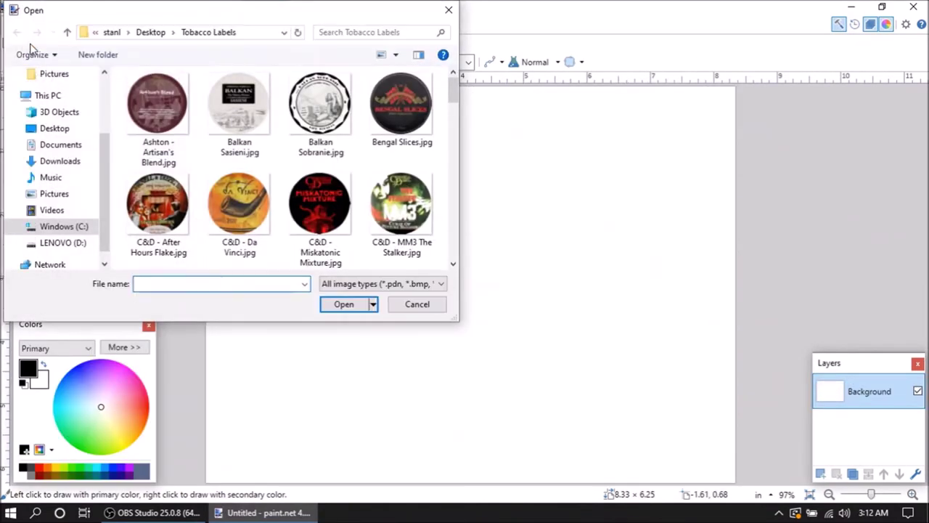
scroll(434, 181, down, 10)
click(326, 107)
double_click(327, 108)
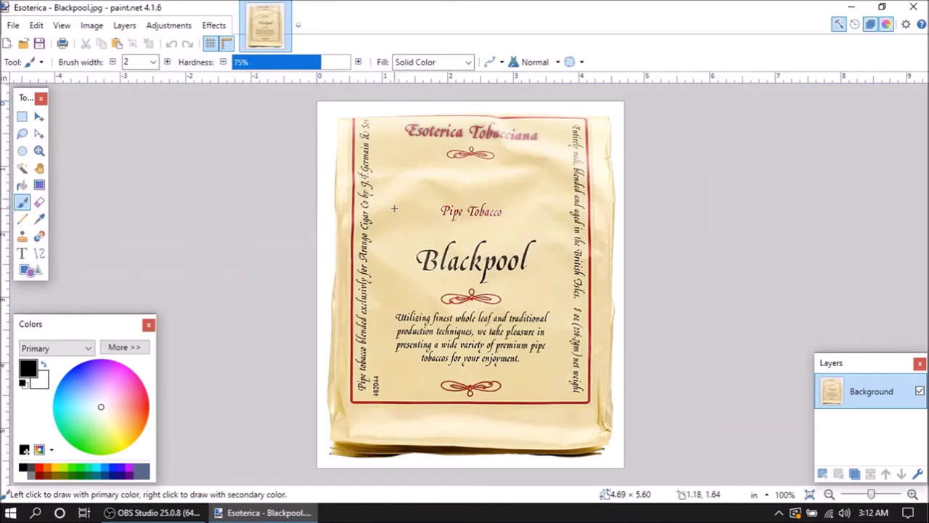
Step: Make a circular selection about 3.05 in across and position it around the Blackpool text on the pouch
click(22, 151)
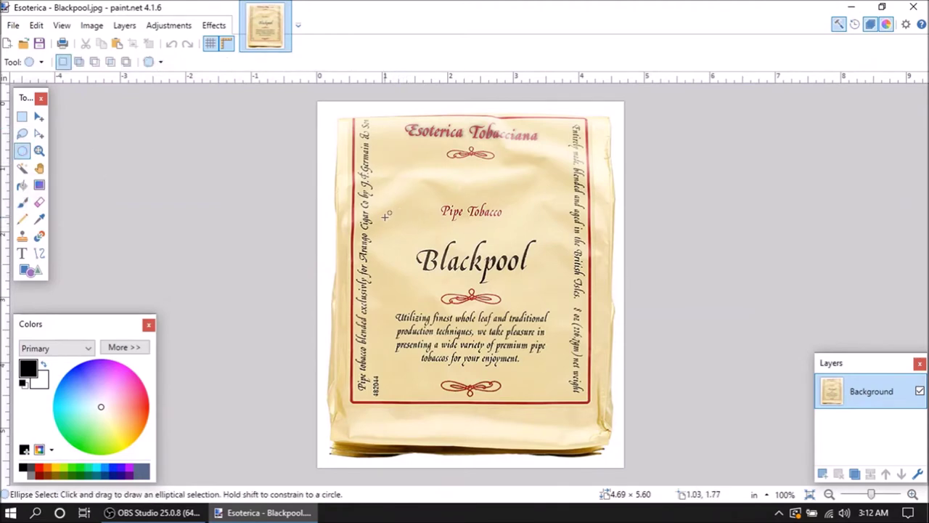
drag(386, 215, 551, 396)
key(m)
drag(418, 279, 482, 362)
Step: Cut the selected Blackpool circle and paste it into a new 3.05 × 3.04 in image
click(85, 44)
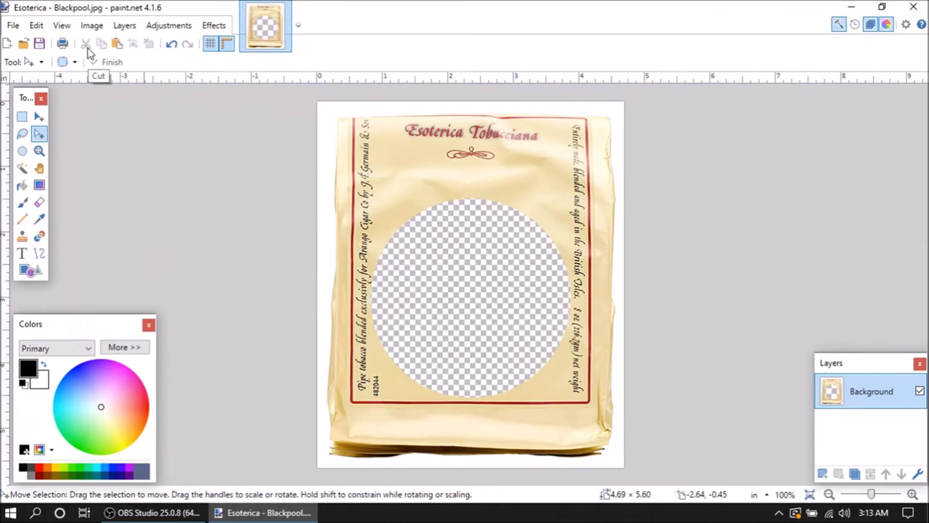
click(9, 48)
click(455, 340)
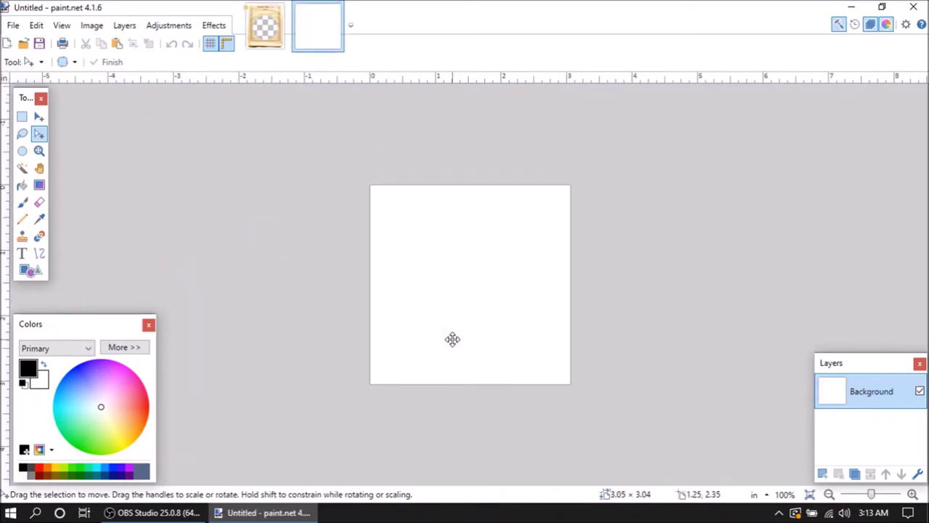
click(117, 44)
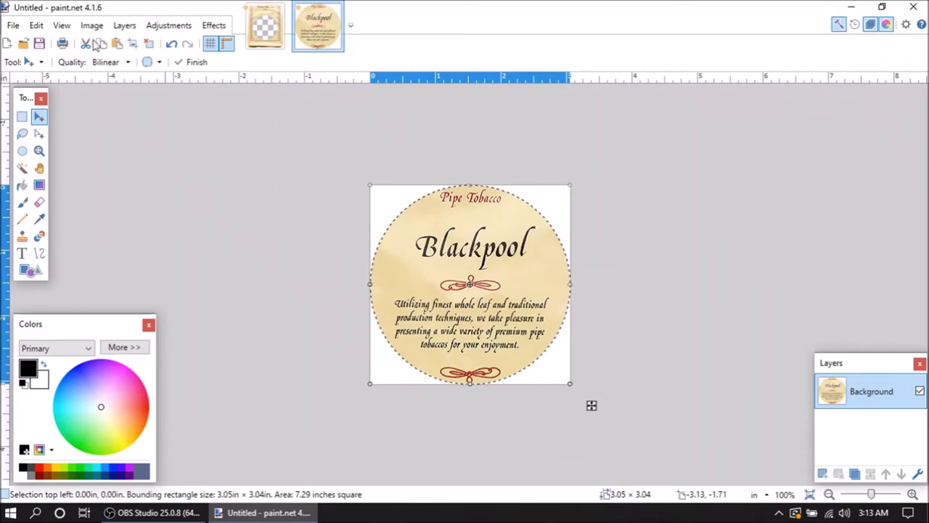
Step: Save the Blackpool circle as a JPEG at quality 100, replacing the existing Esoterica - Blackpool.jpg in the Tobacco Labels folder
click(14, 25)
click(47, 146)
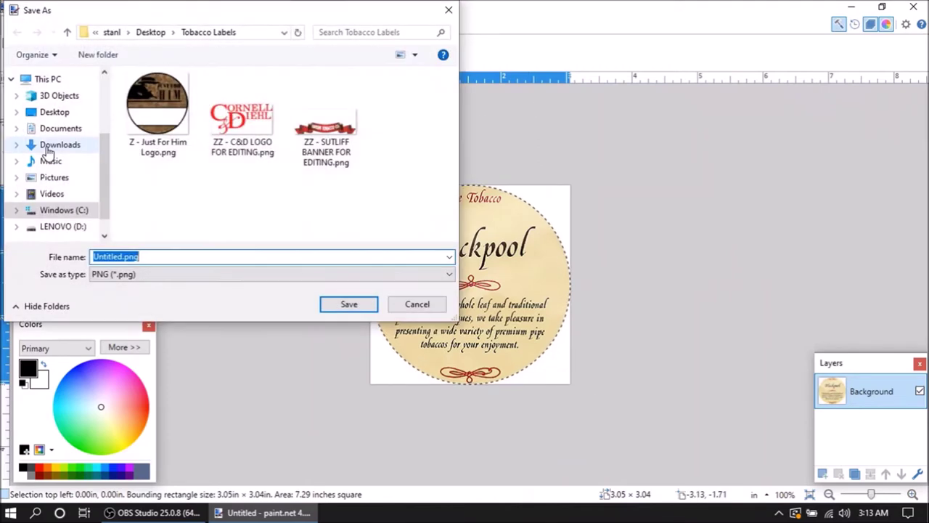
text(Esot)
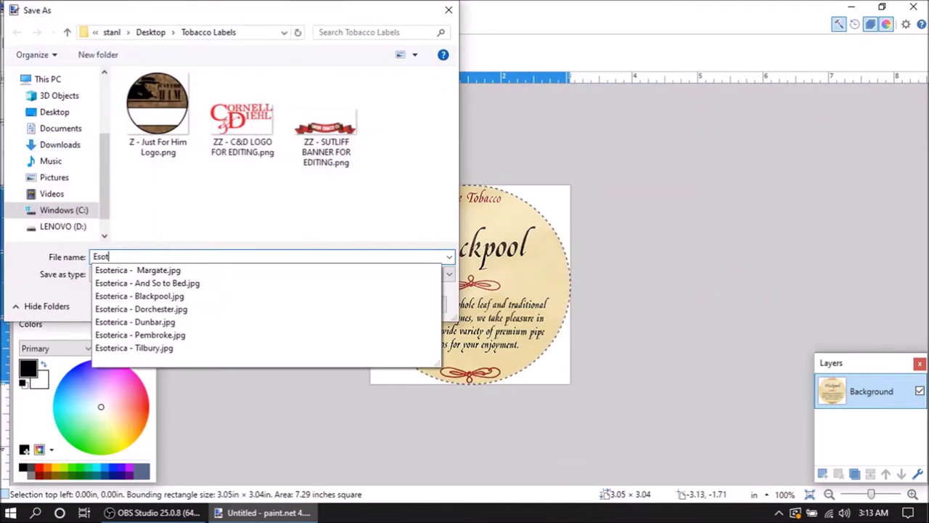
click(190, 301)
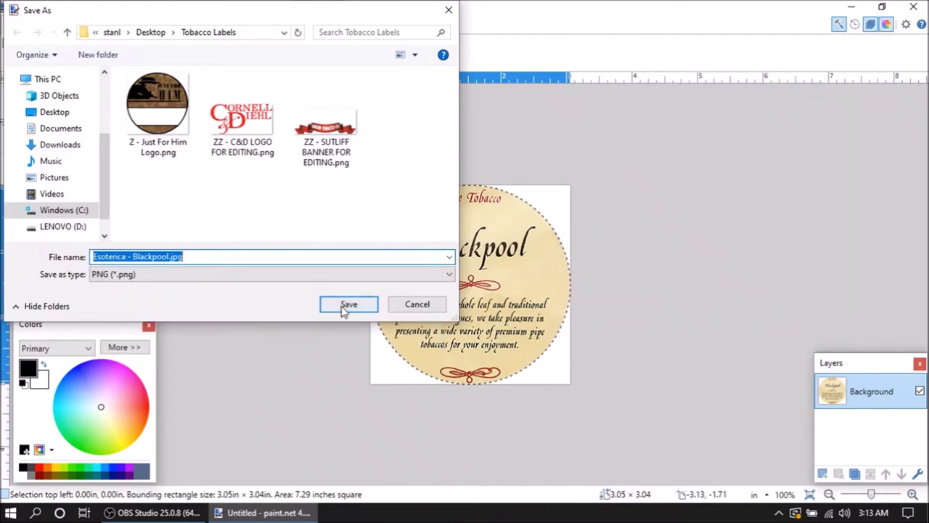
click(327, 274)
click(245, 320)
click(344, 308)
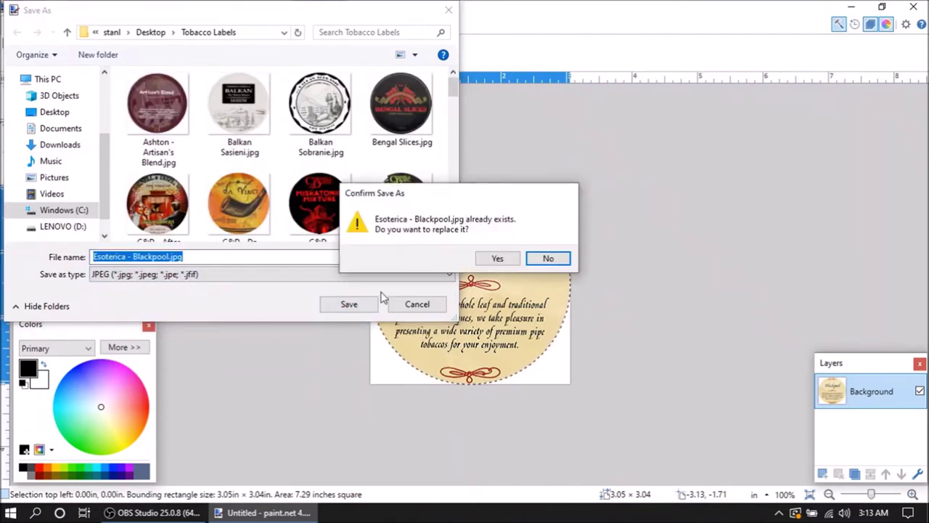
click(510, 262)
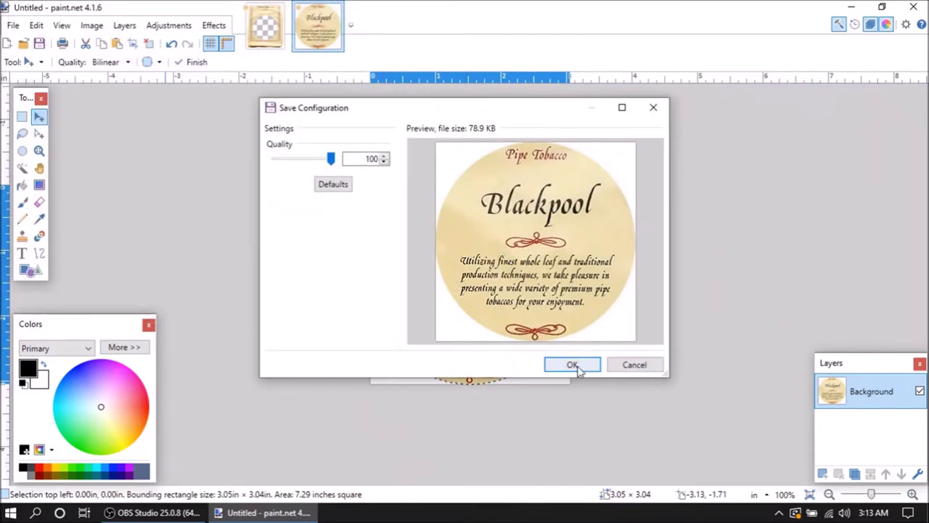
click(573, 365)
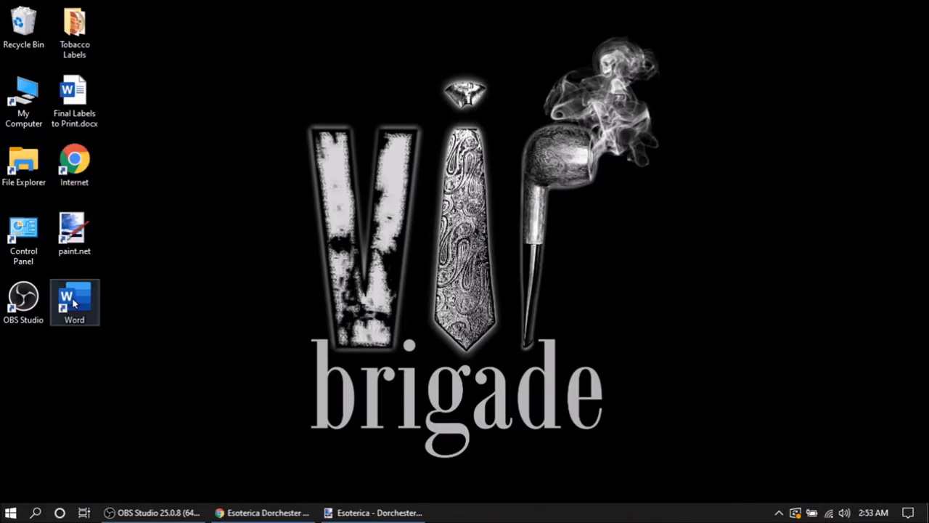
Step: Start Word with a blank document and set its page margins to Narrow (0.5" on all sides)
double_click(74, 303)
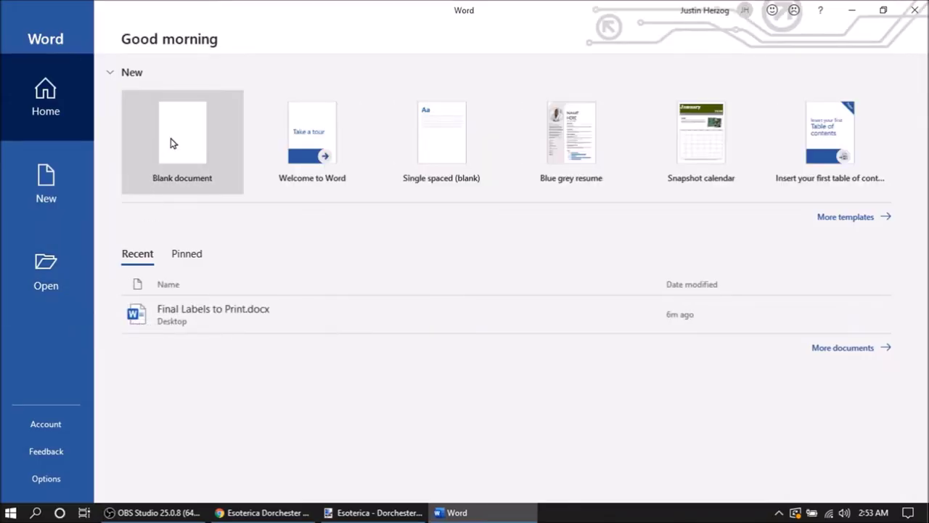
click(172, 143)
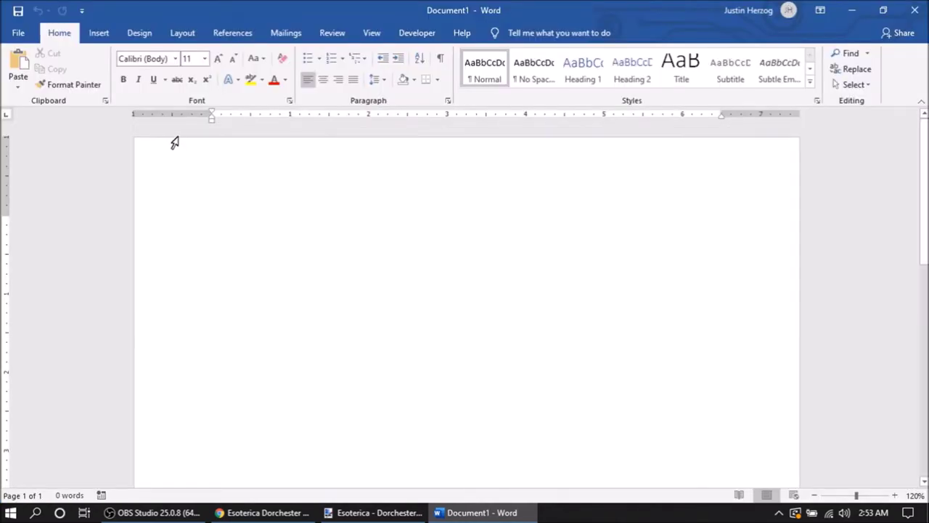
click(182, 33)
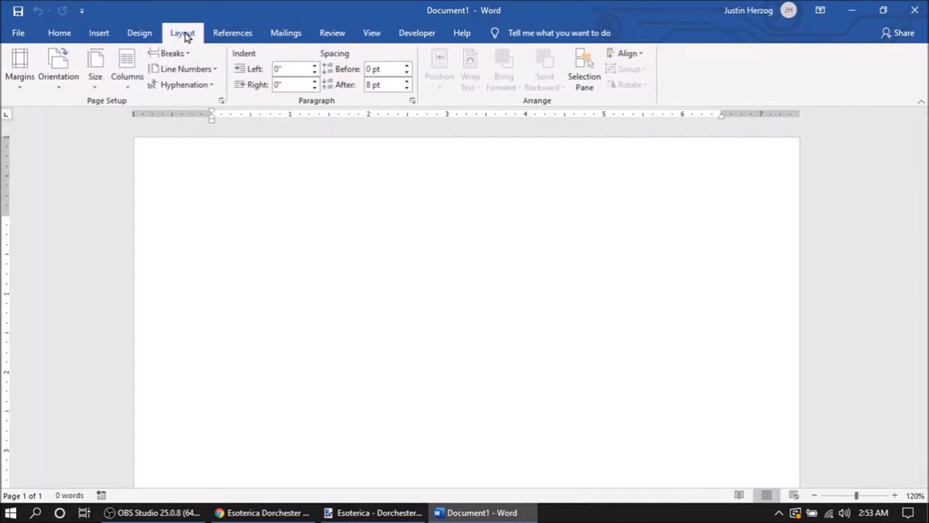
click(22, 84)
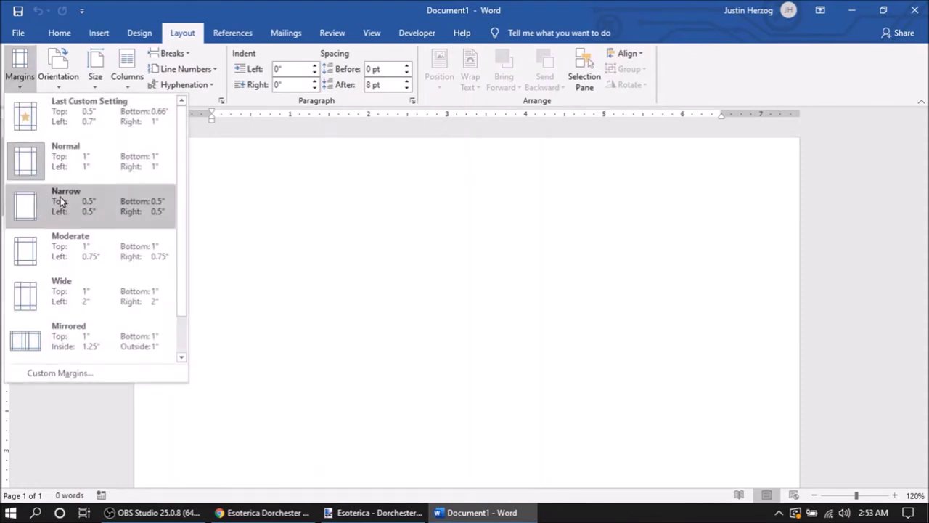
click(66, 205)
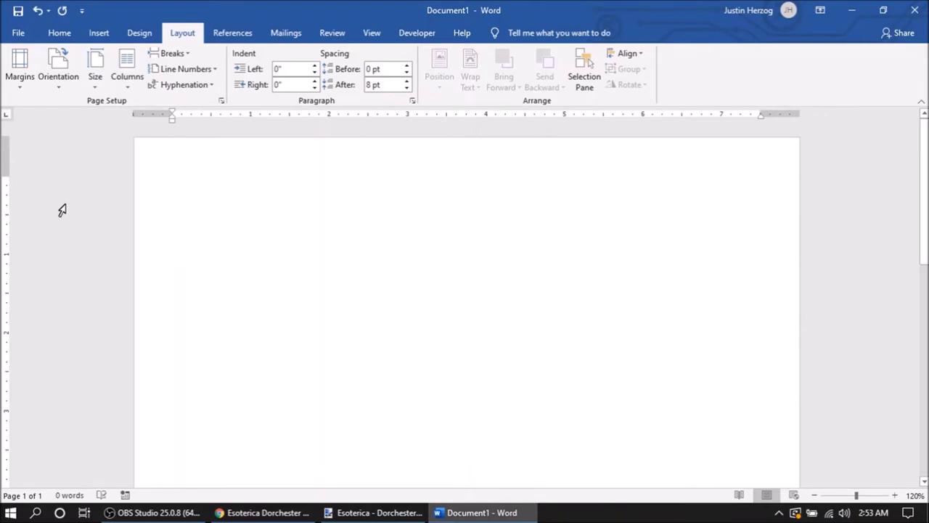
Step: Draw an oval shape about 2.07" high and 2.09" wide and place it at the page's upper-left margin corner
click(98, 33)
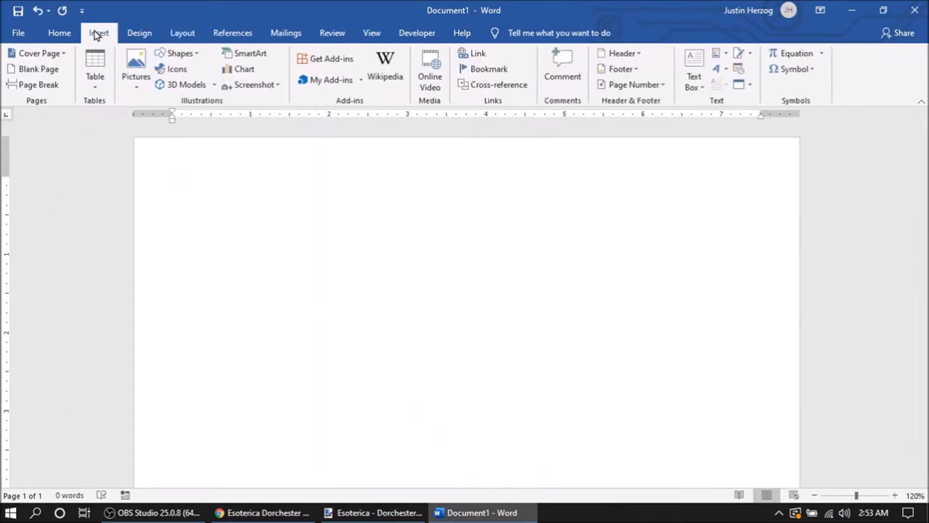
click(180, 54)
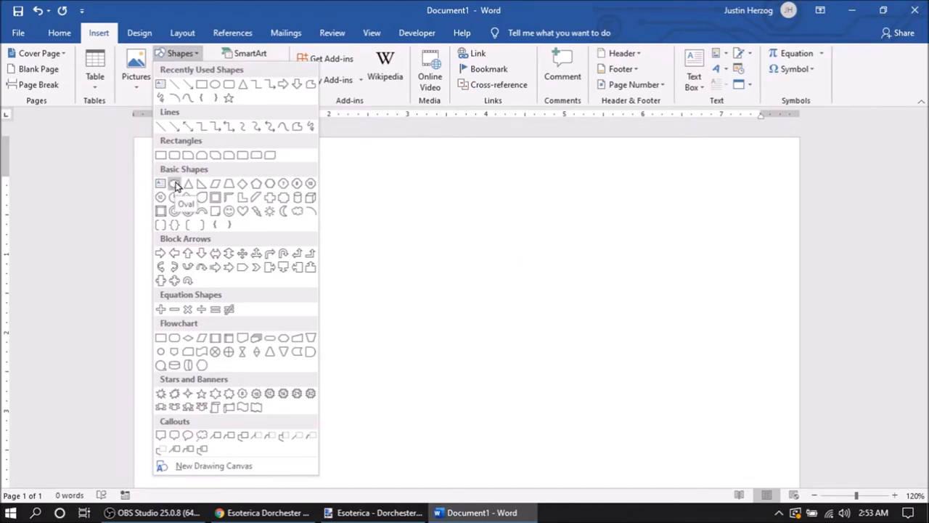
click(174, 185)
drag(193, 188, 359, 315)
drag(293, 254, 272, 212)
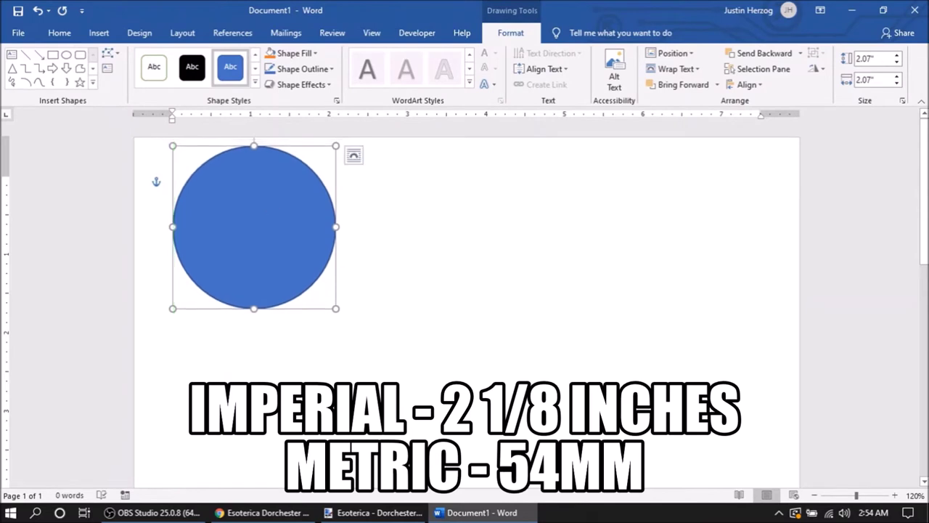
drag(335, 229, 336, 225)
drag(276, 206, 266, 225)
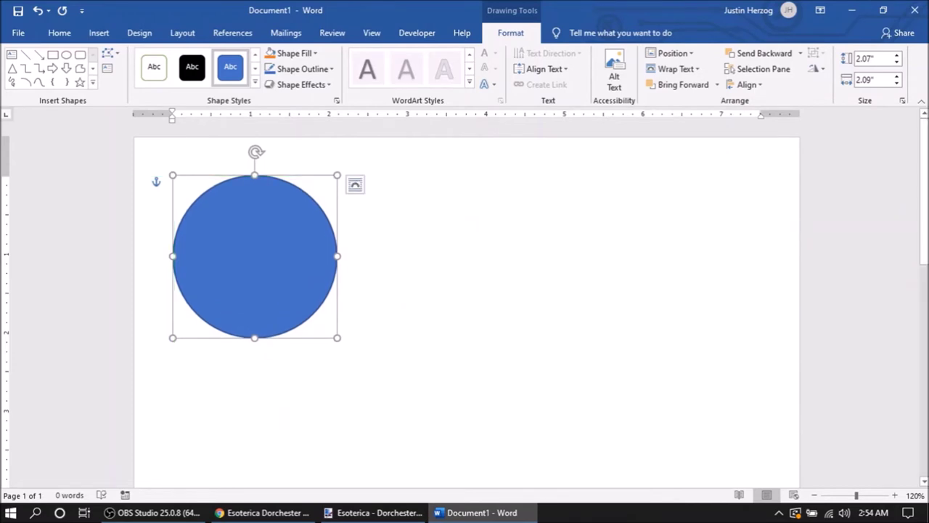
Step: Give the circle a black outline and a white fill
key(Escape)
click(263, 231)
right_click(263, 231)
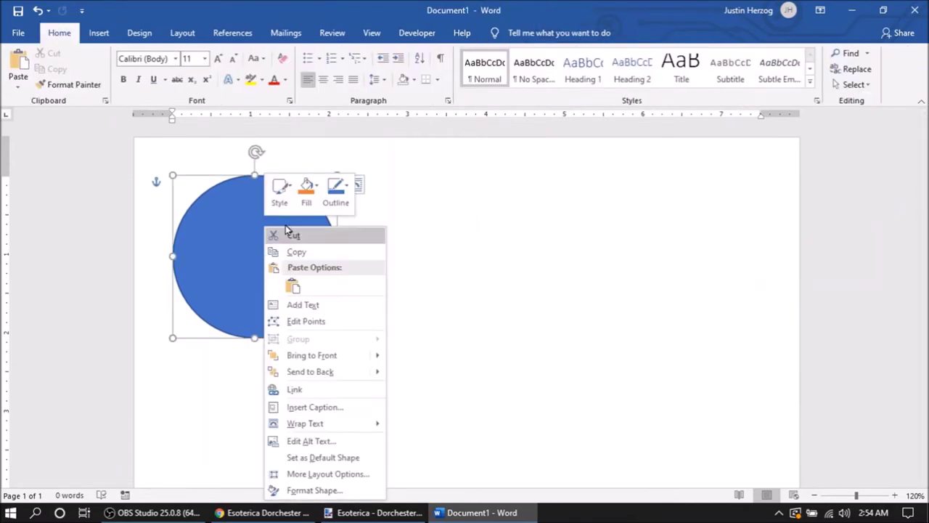
click(334, 196)
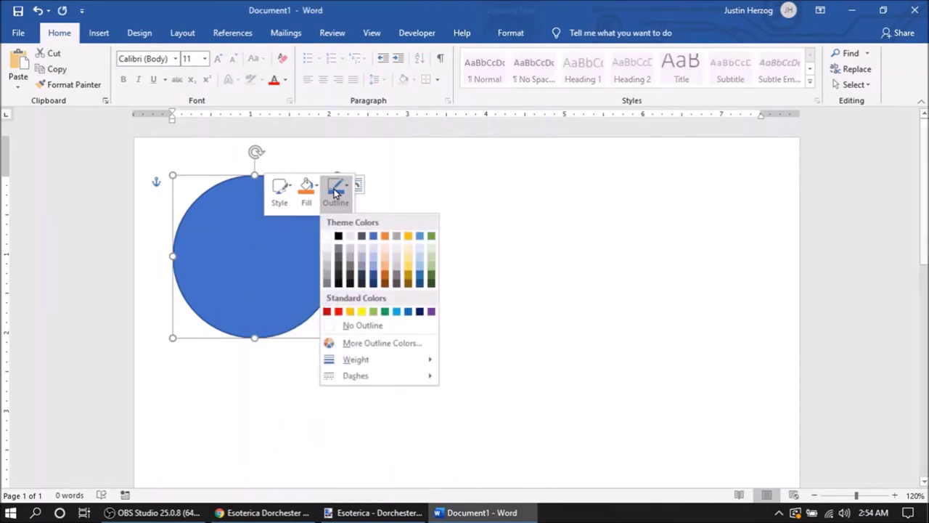
click(338, 237)
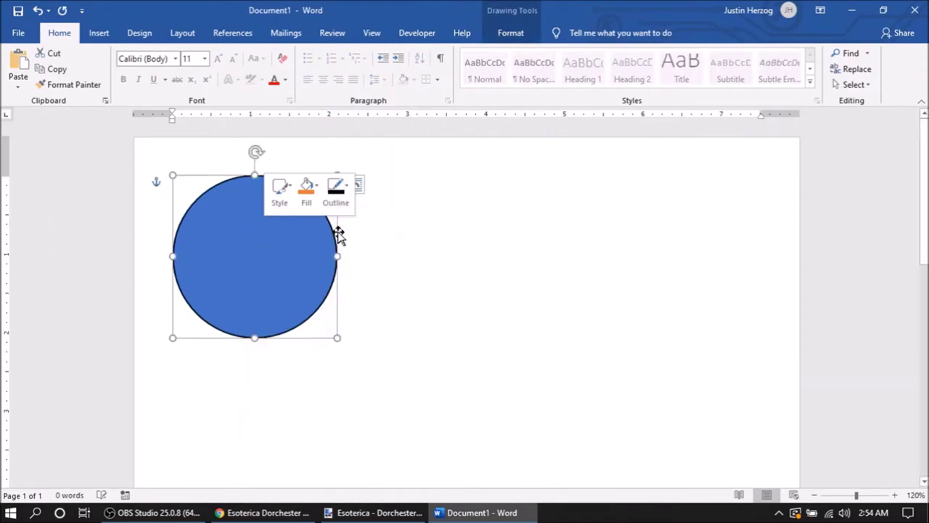
click(306, 189)
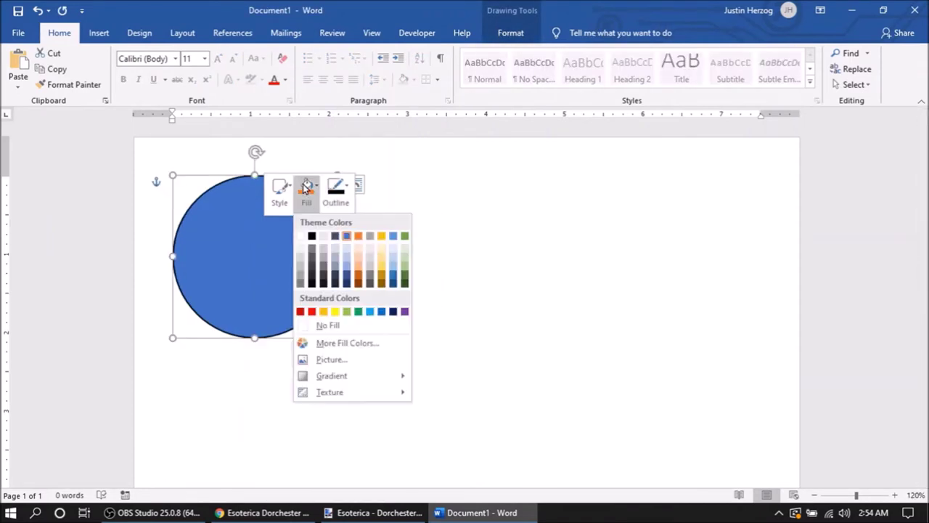
click(301, 235)
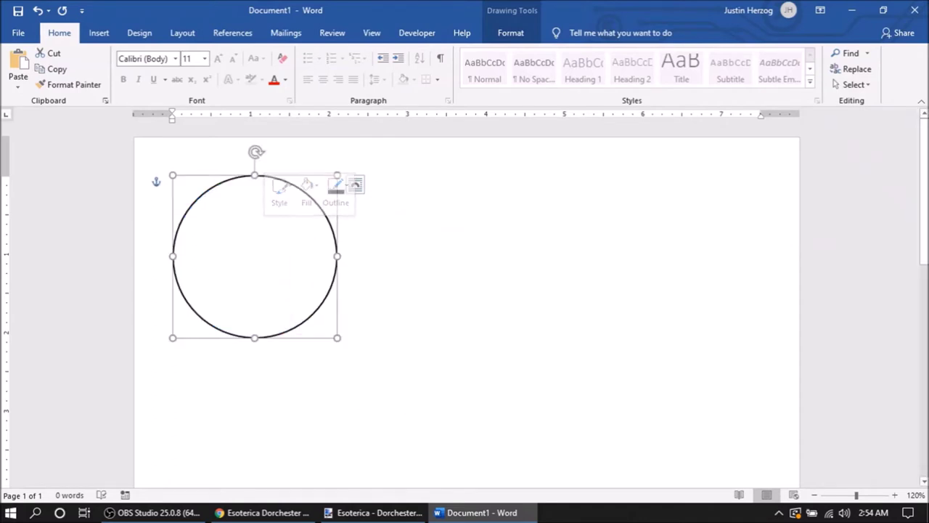
key(Escape)
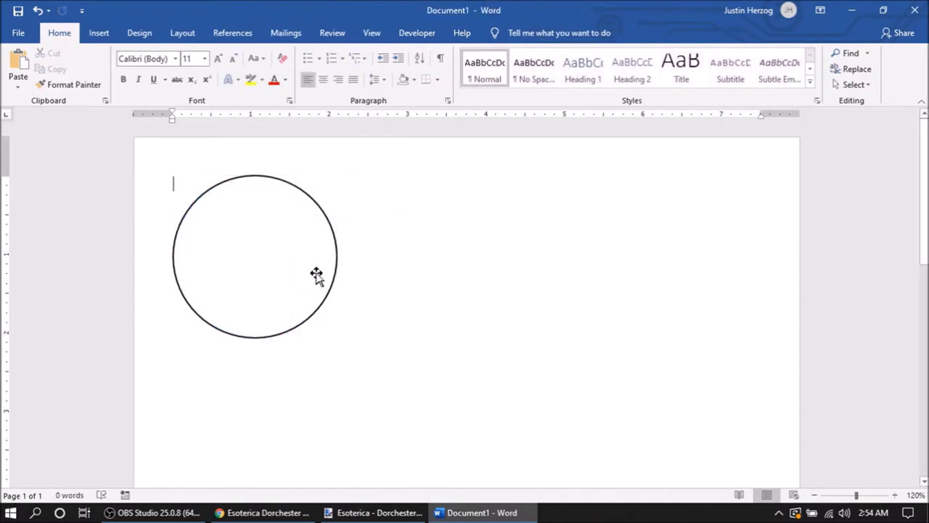
Step: Copy the circle, paste it twice and arrange the copies beside the original in a row of three
right_click(276, 203)
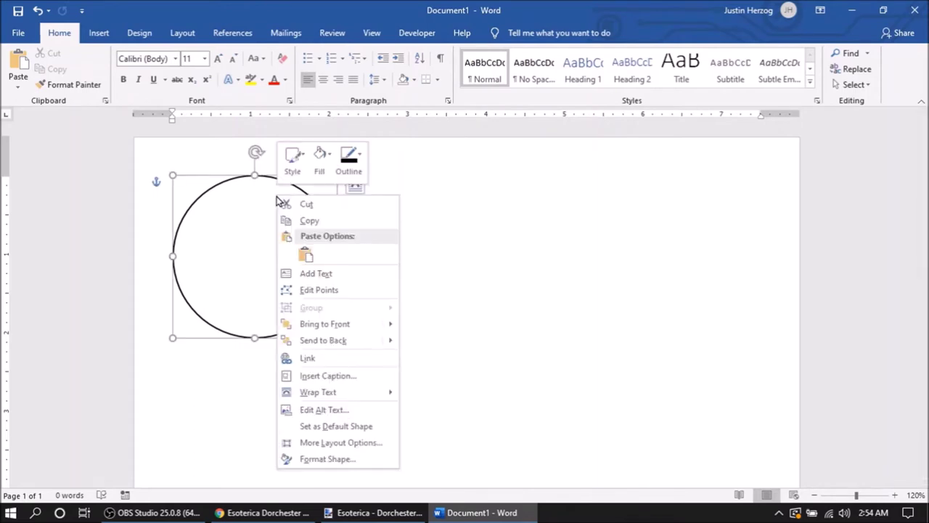
click(311, 222)
key(Escape)
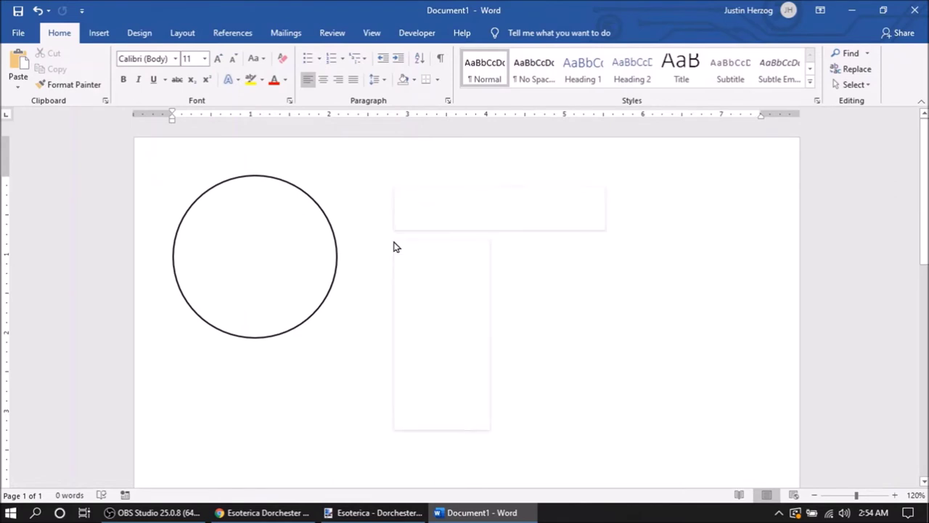
right_click(394, 241)
click(423, 297)
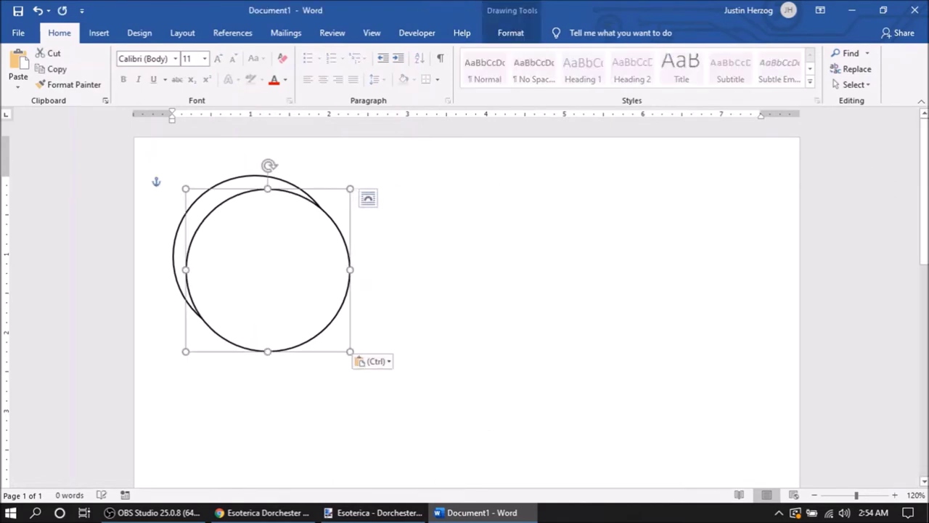
drag(305, 226, 477, 201)
right_click(291, 221)
click(302, 280)
drag(302, 280, 662, 247)
key(Escape)
Step: Fill the first circle with the picture Esoterica - Dorchester.jpg from the Tobacco Labels folder on the Desktop
click(274, 201)
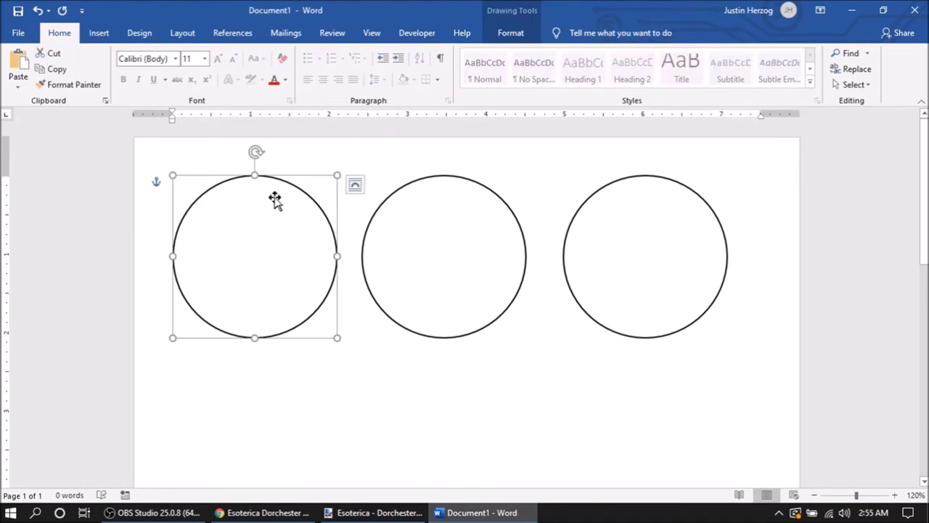
right_click(272, 237)
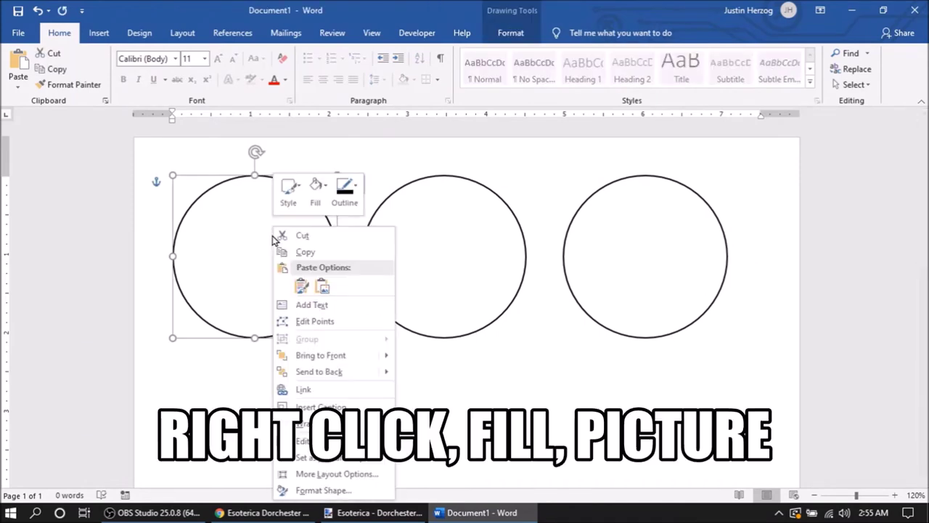
click(316, 190)
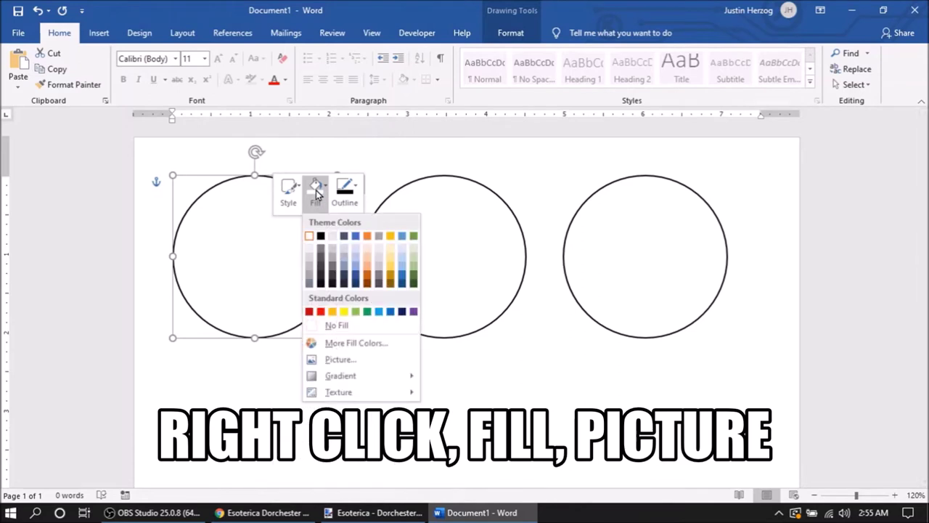
click(350, 361)
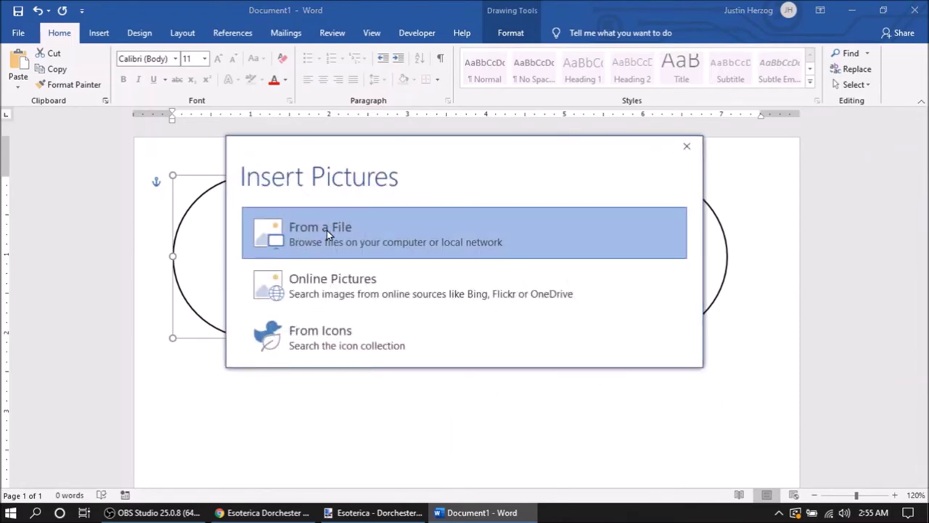
click(326, 230)
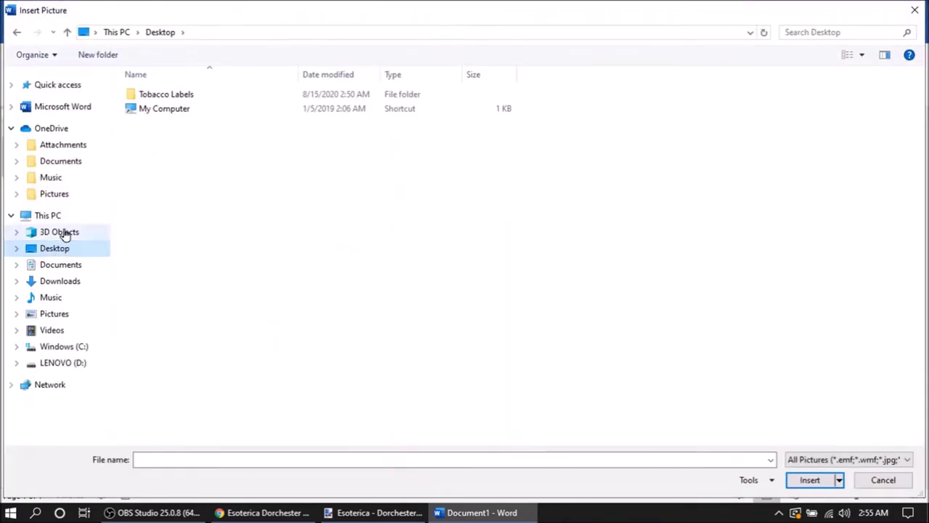
double_click(158, 95)
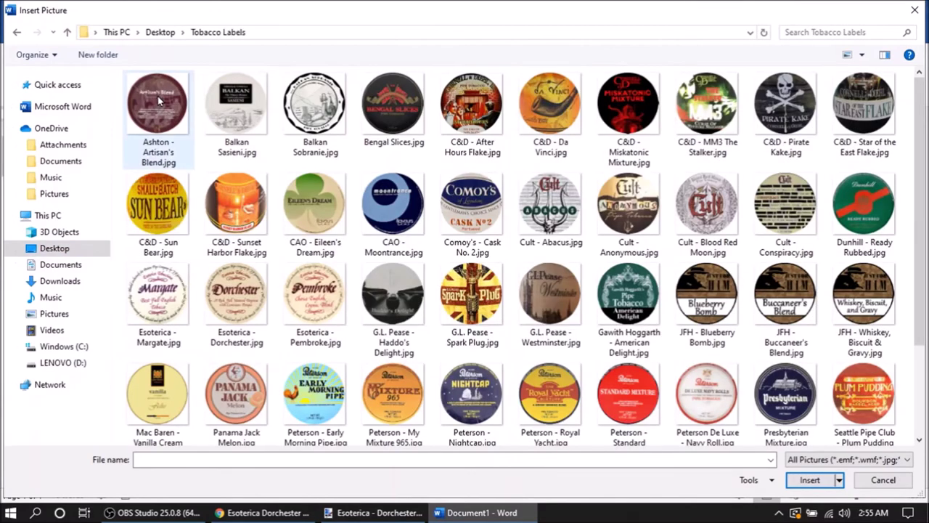
scroll(920, 168, down, 1)
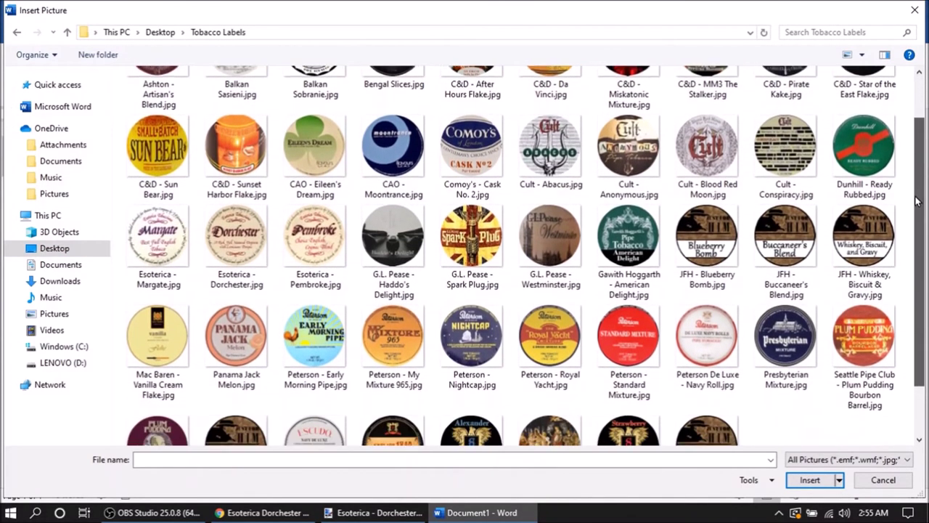
drag(920, 168, 915, 220)
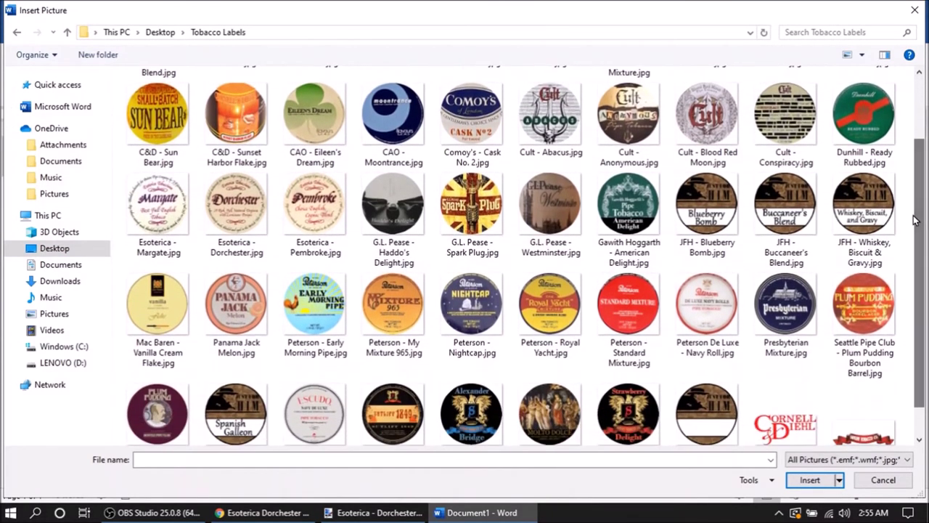
double_click(236, 204)
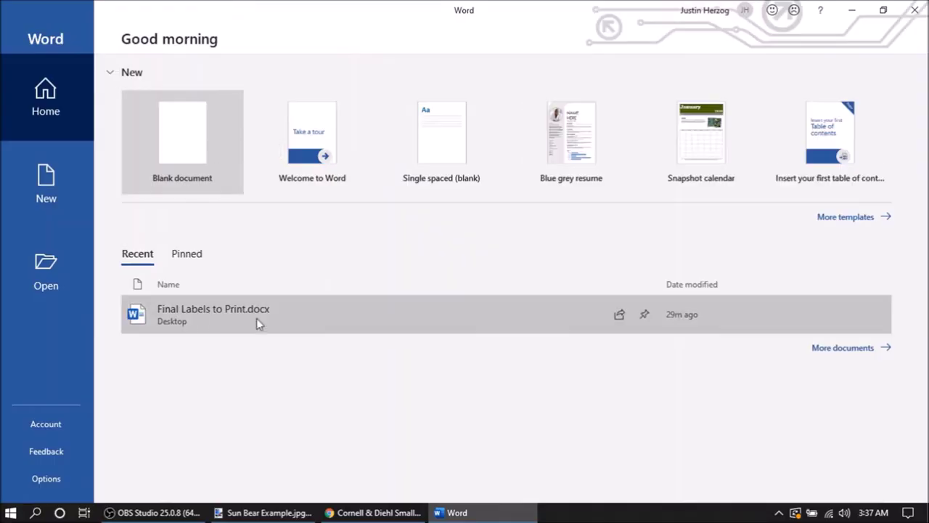
Step: Open Final Labels to Print.docx and fill the first circle of the top row with the picture Esoterica - And So to Bed.jpg
click(256, 318)
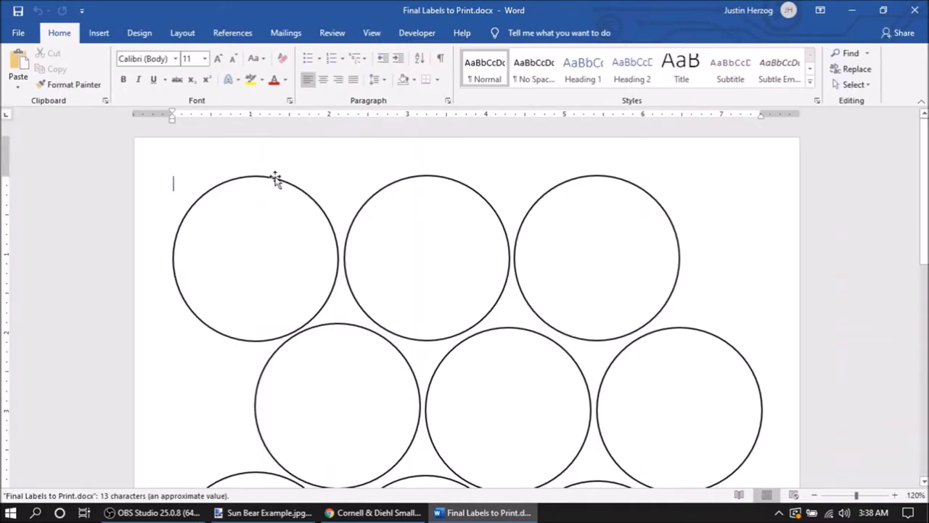
click(298, 191)
right_click(241, 235)
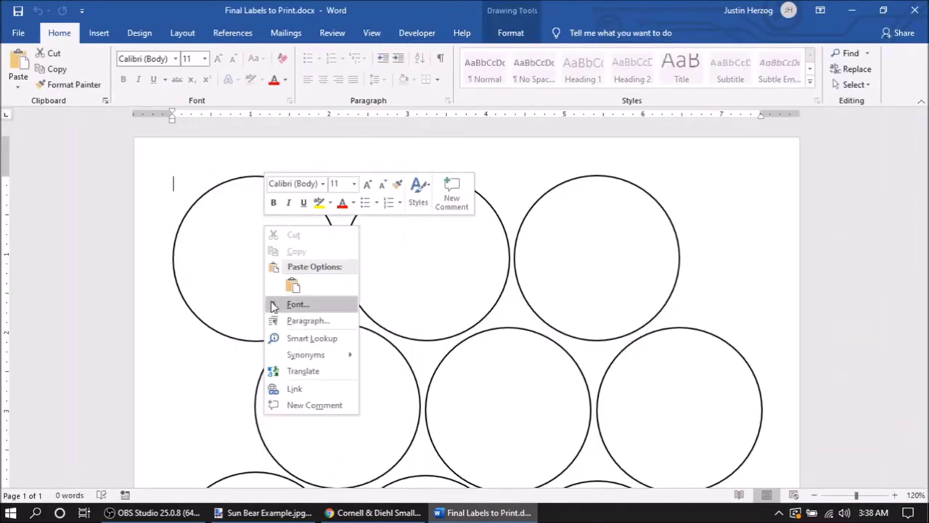
click(222, 183)
click(222, 182)
right_click(222, 182)
click(267, 143)
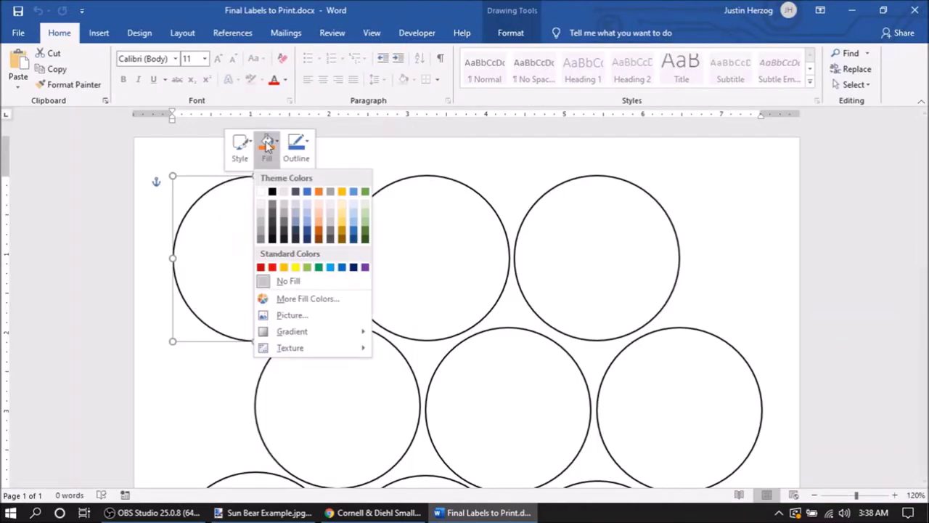
click(291, 314)
click(355, 221)
double_click(164, 93)
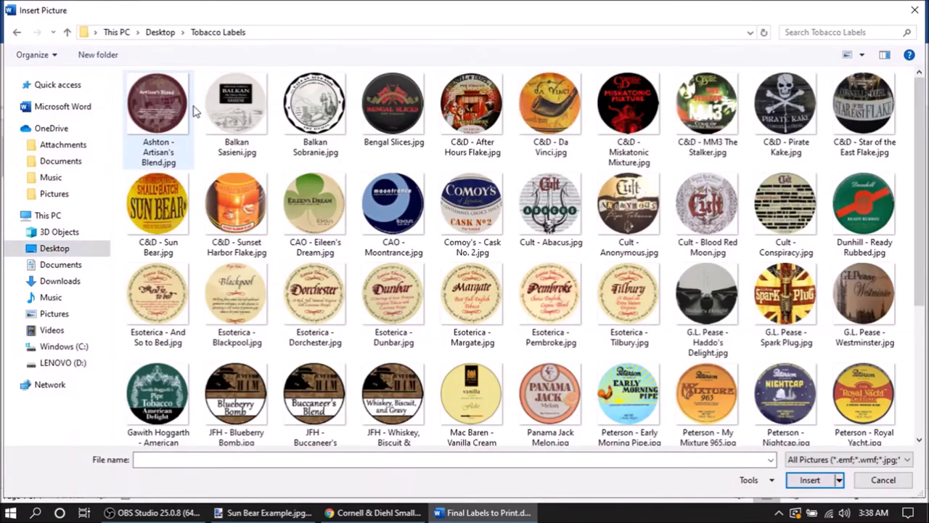
scroll(477, 218, down, 3)
scroll(616, 261, up, 2)
click(158, 192)
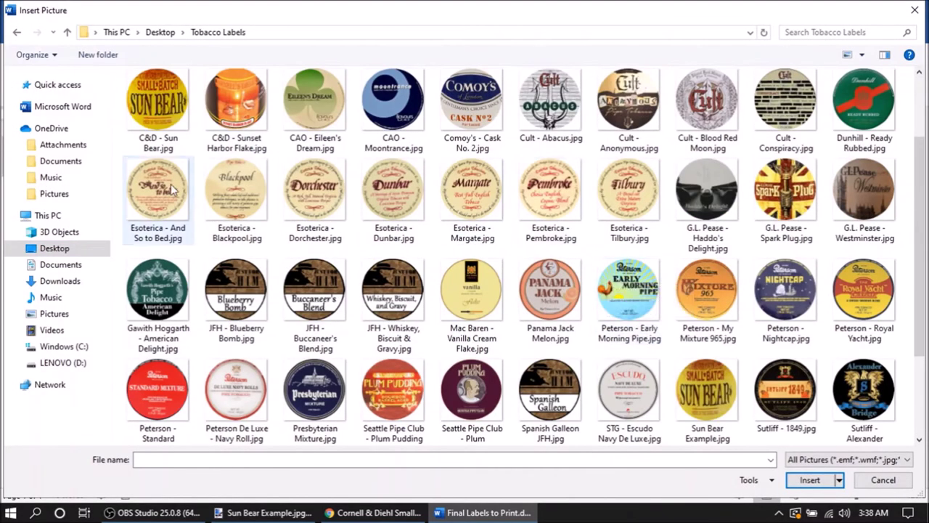
click(810, 480)
Step: Fill the second circle of the top row with the picture Esoterica - Blackpool.jpg from the Tobacco Labels folder
right_click(465, 183)
click(507, 144)
key(Escape)
click(507, 145)
click(537, 317)
click(435, 259)
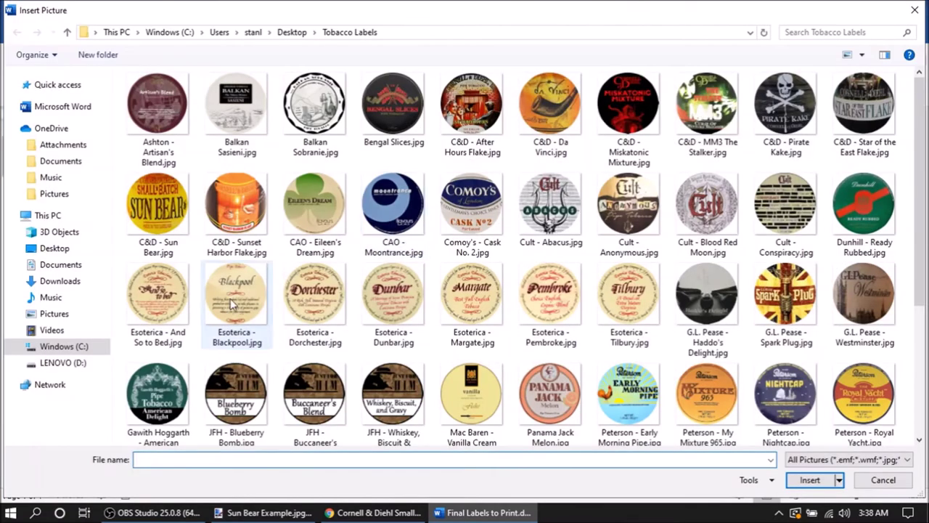
click(240, 392)
click(811, 479)
Step: Fill the third circle of the top row with the picture Esoterica - Dorchester.jpg
right_click(623, 198)
right_click(588, 176)
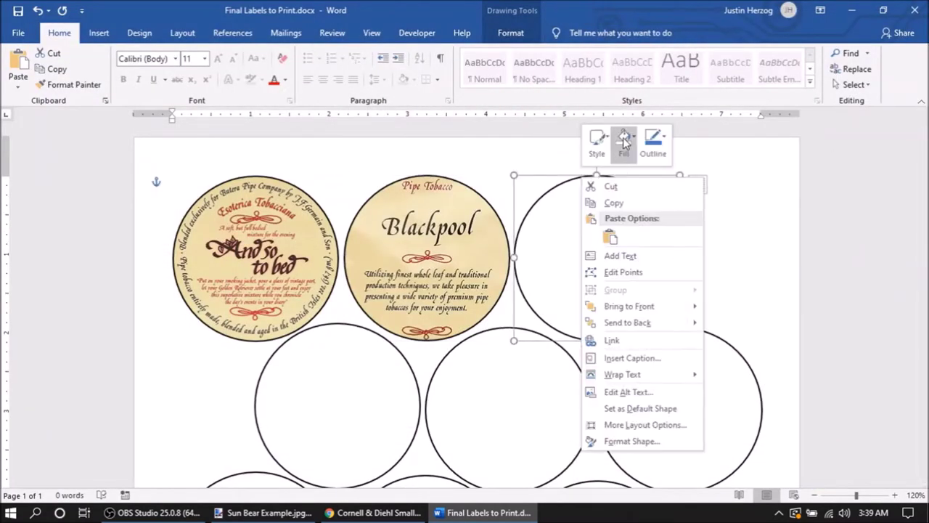
click(619, 143)
click(650, 314)
click(436, 241)
click(315, 294)
click(810, 480)
Step: Fill the first circle of the second row with the picture Esoterica - Dunbar.jpg
right_click(403, 366)
click(455, 390)
click(467, 268)
click(465, 243)
click(393, 301)
click(810, 479)
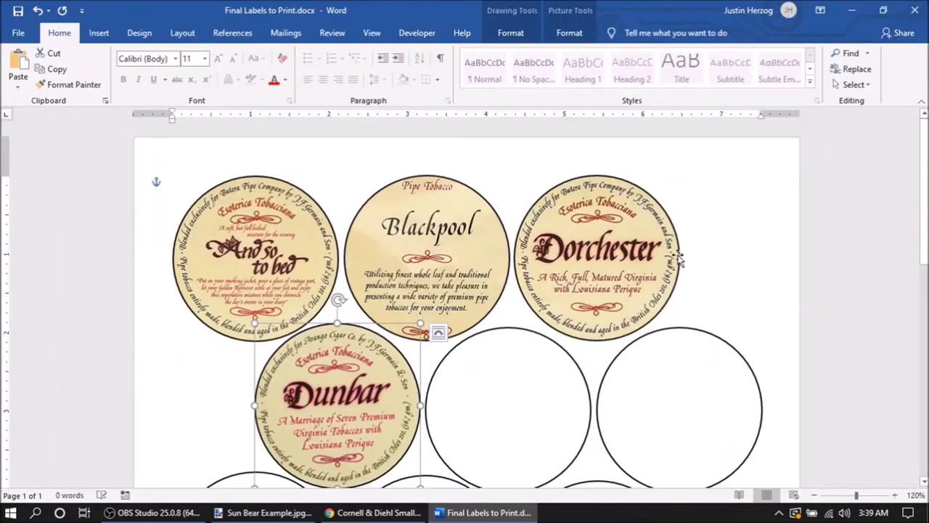
Step: Fill the middle circle of the second row with the picture Esoterica - Margate.jpg
scroll(508, 327, down, 1)
right_click(578, 332)
key(Escape)
right_click(508, 370)
click(556, 234)
click(477, 332)
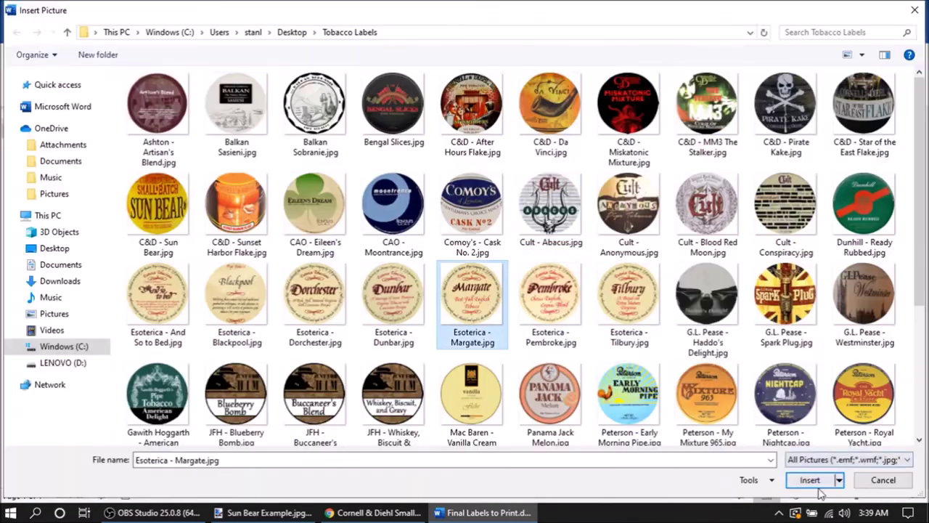
click(809, 480)
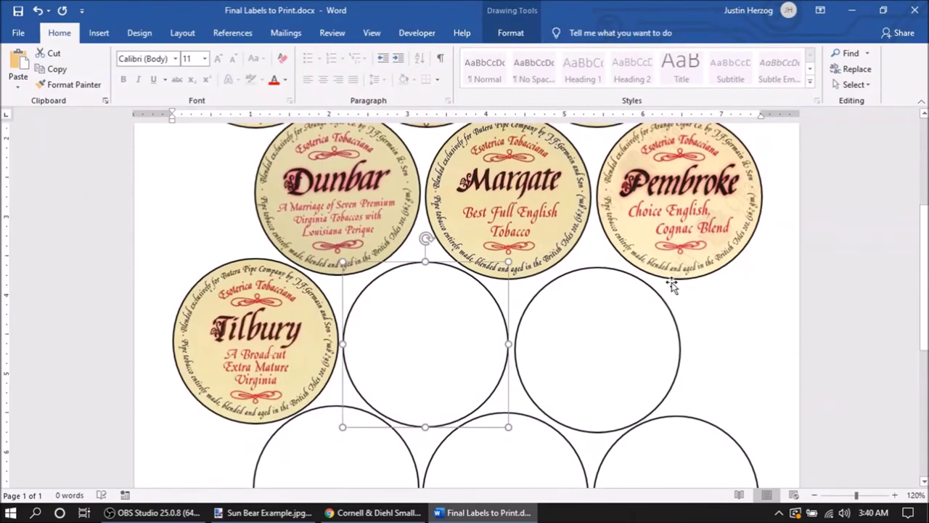
Step: Fill the circle beside the Tilbury label in the third row with the picture Seattle Pipe Club - Plum Pudding Bourbon Barrel.jpg
scroll(671, 283, up, 3)
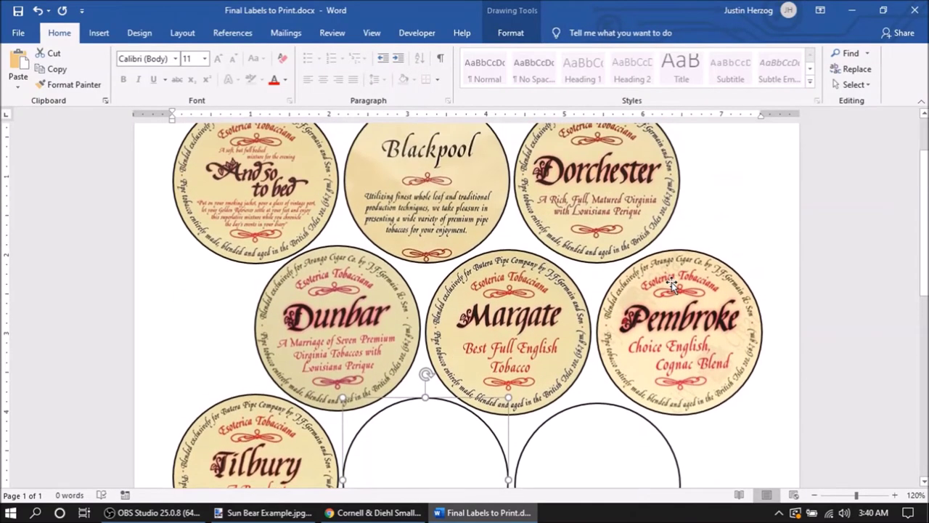
scroll(671, 283, down, 3)
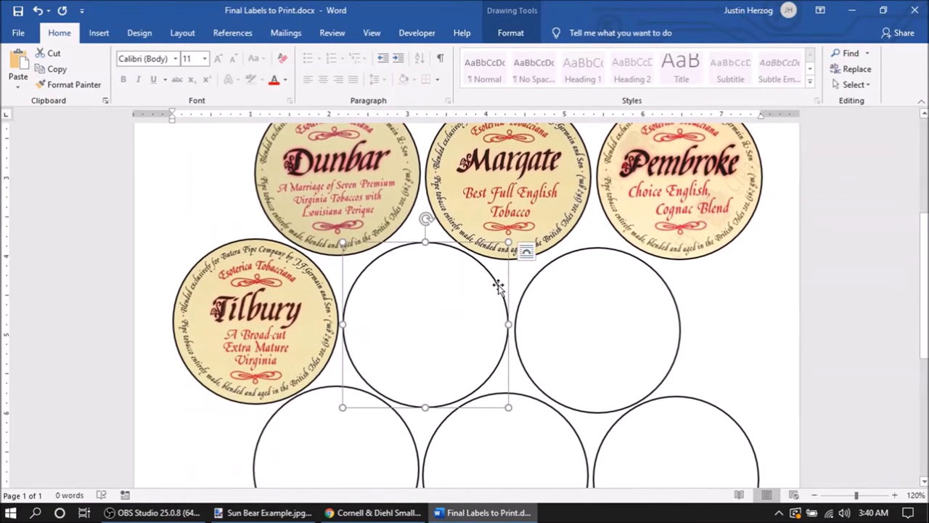
right_click(499, 288)
click(546, 310)
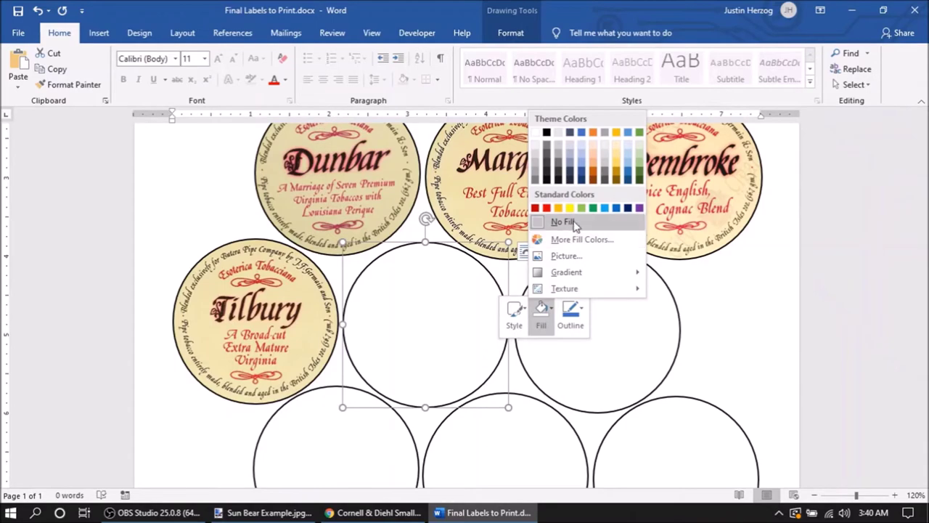
click(570, 256)
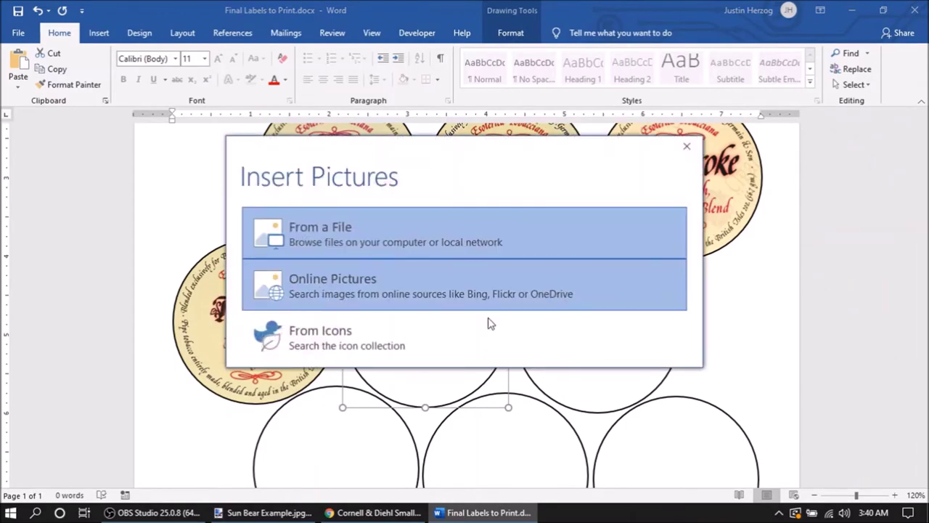
click(416, 238)
click(415, 239)
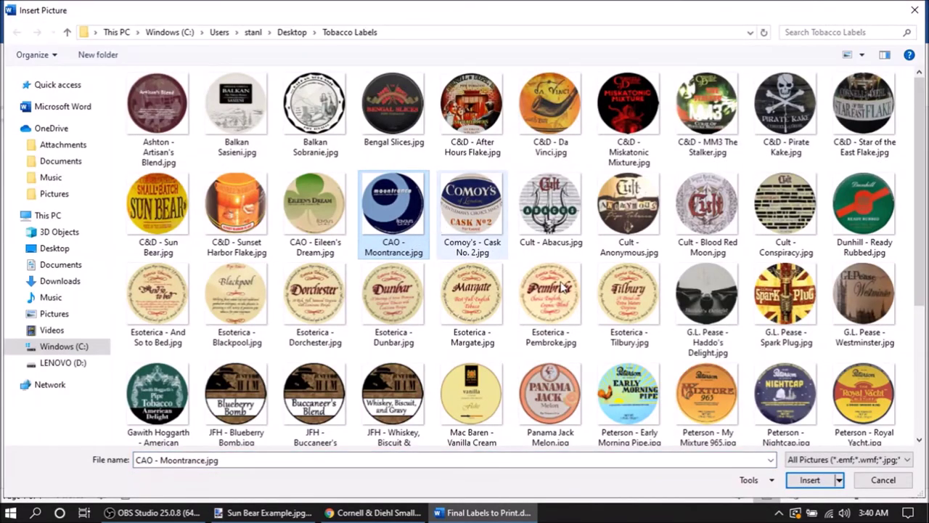
scroll(591, 300, down, 2)
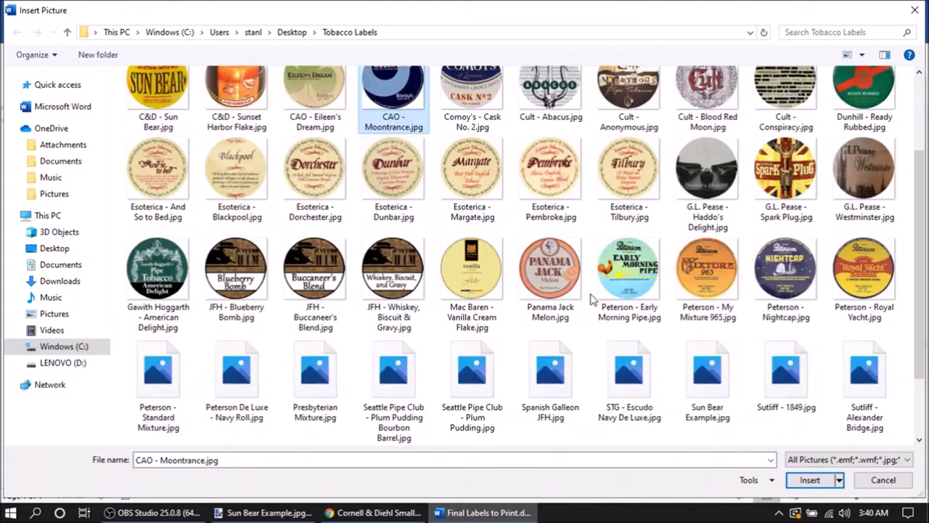
click(809, 479)
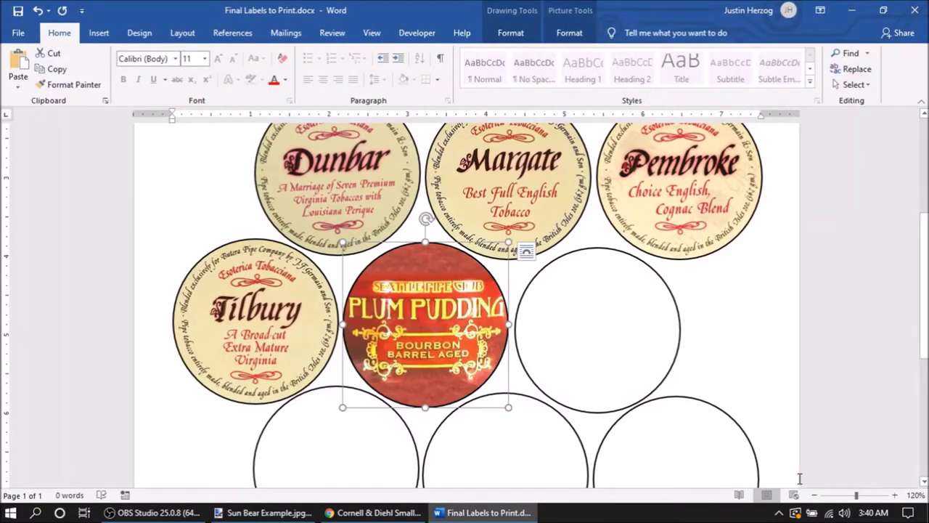
Step: Open the backstage view with the file commands for the label document
scroll(740, 429, up, 4)
click(19, 33)
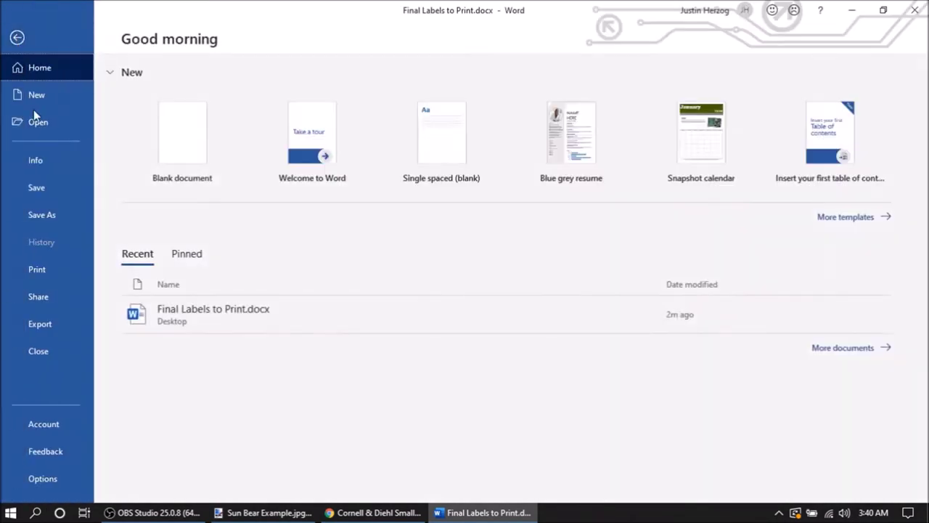